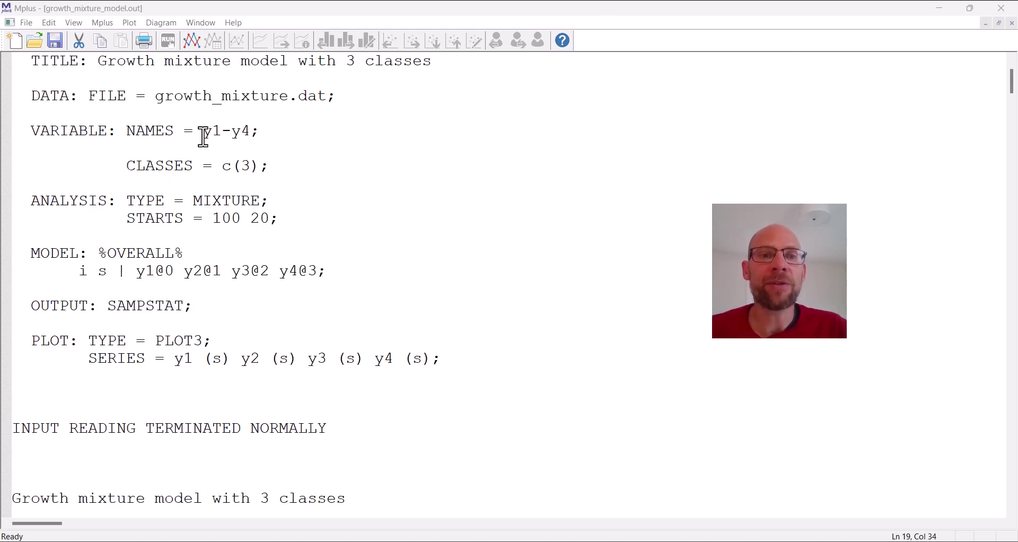
Highlight the variable names y1-y4 and the CLASSES = c(3) line in the input
left_click_drag(204, 136, 263, 138)
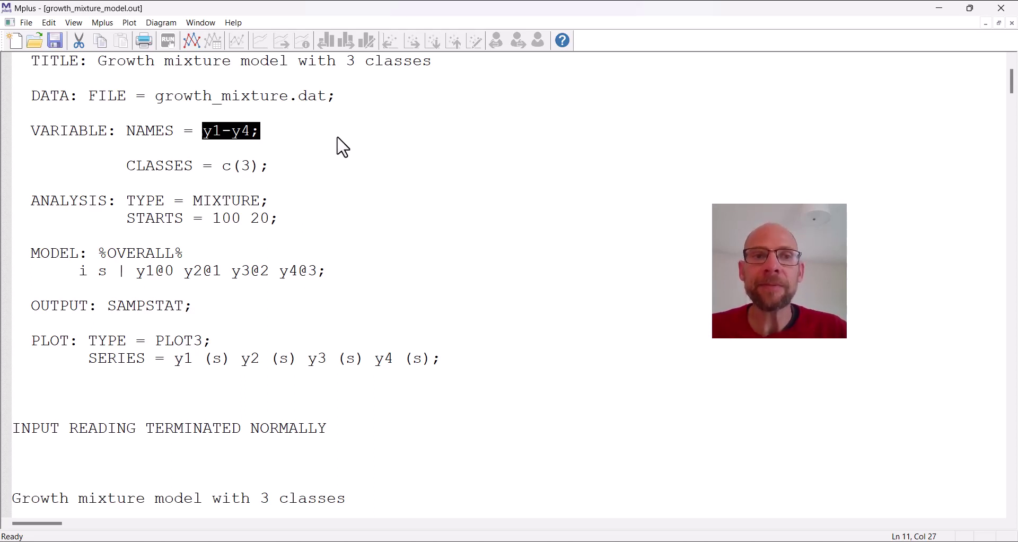
left_click(130, 168)
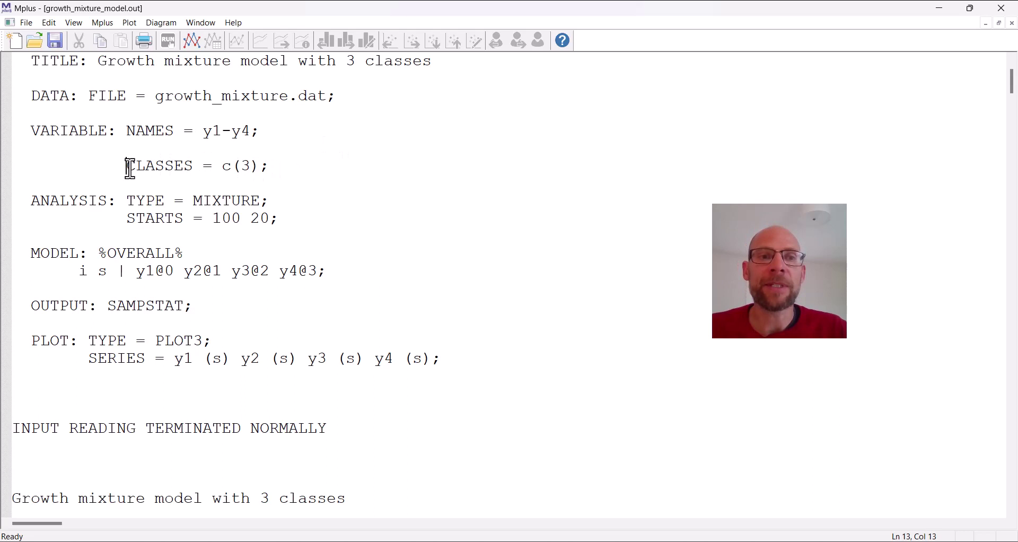
left_click_drag(130, 168, 275, 173)
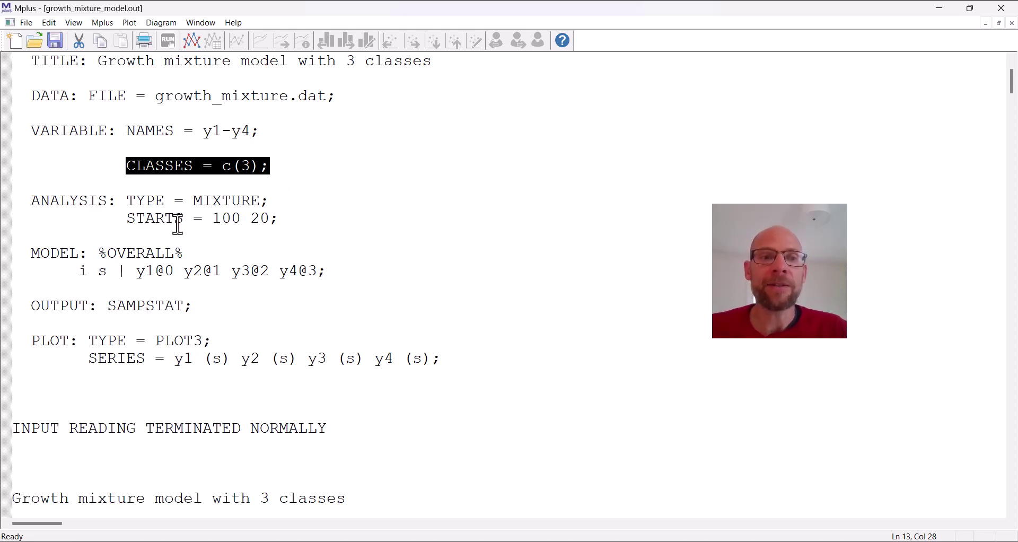
Highlight the %OVERALL% growth model, factors i and s, time scores y1@0–y4@3, and PLOT3/SERIES settings
left_click_drag(69, 271, 395, 282)
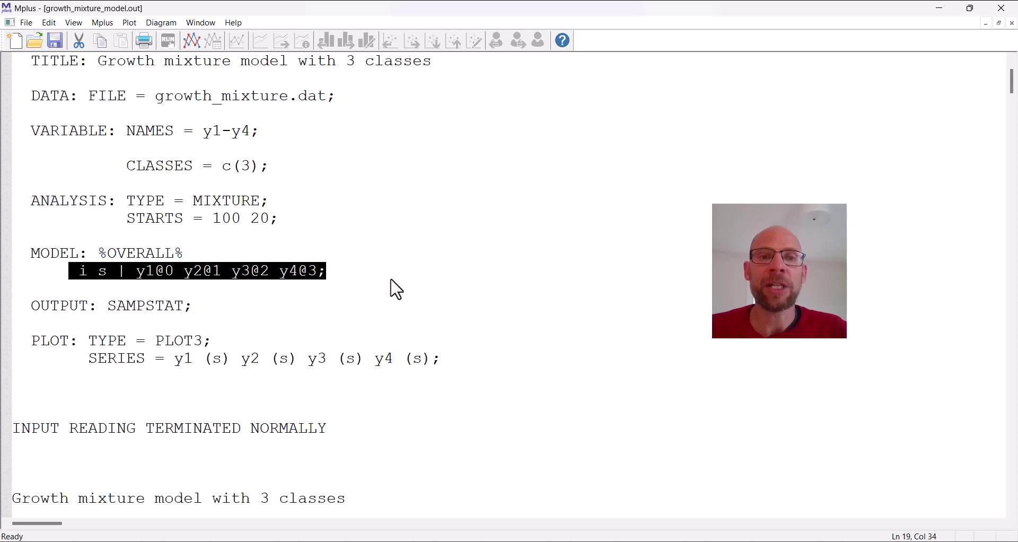
left_click_drag(95, 252, 191, 254)
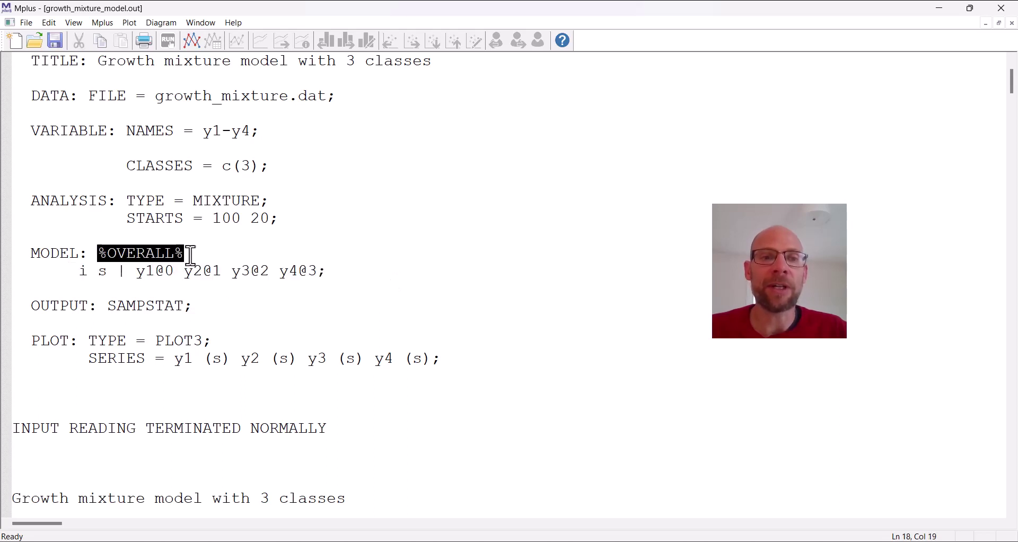
left_click_drag(78, 271, 108, 272)
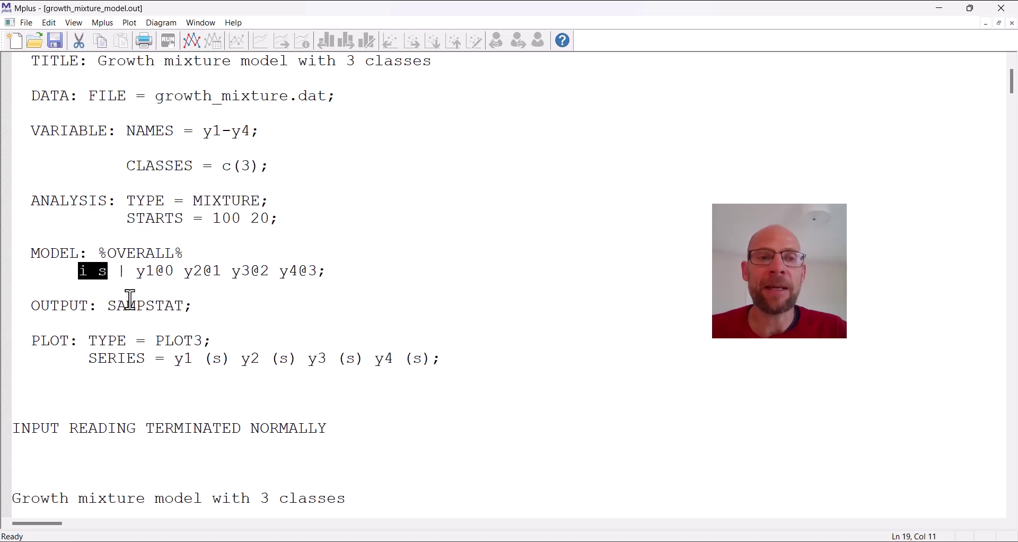
left_click(138, 272)
left_click_drag(140, 273, 321, 274)
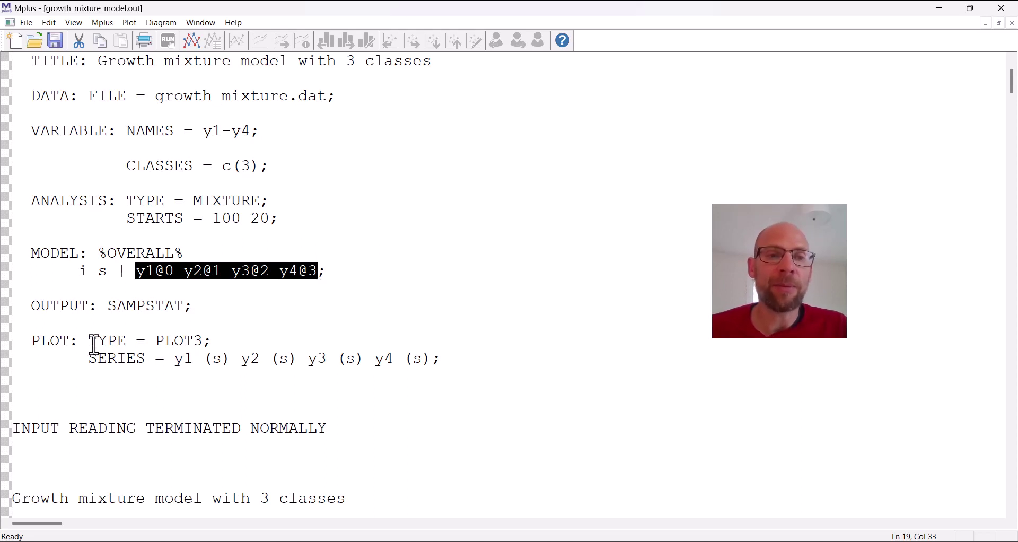
left_click_drag(89, 342, 462, 353)
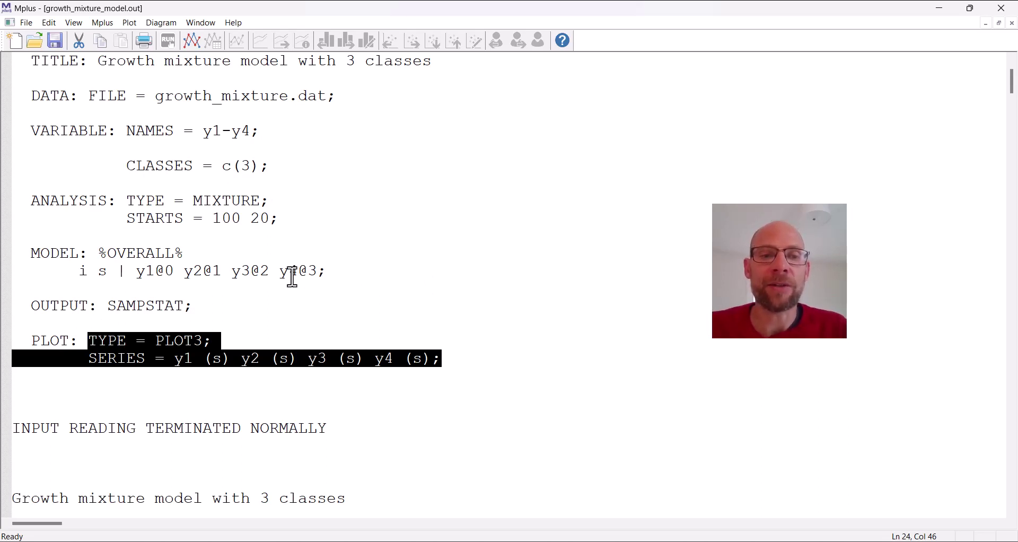
Scroll past SUMMARY OF ANALYSIS to the random starts table with best loglikelihood -6131.437
scroll(294, 272, "down", 4)
scroll(298, 273, "down", 4)
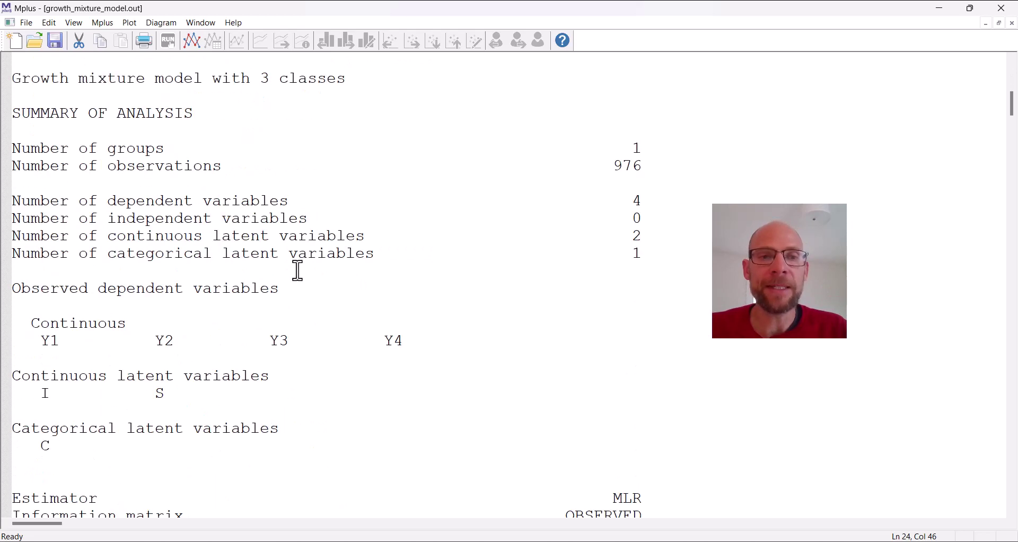
left_click_drag(644, 167, 604, 167)
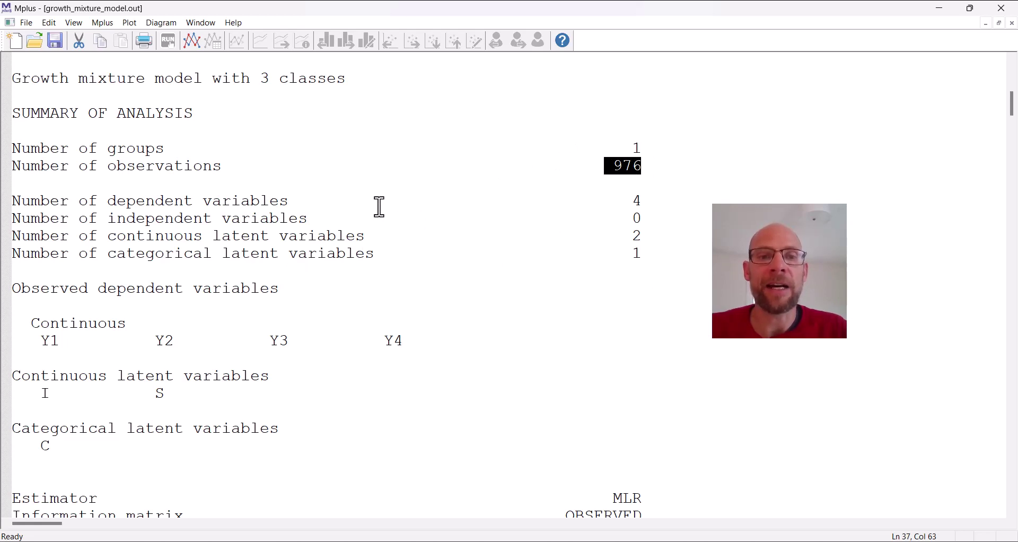
scroll(360, 242, "down", 2)
scroll(360, 242, "down", 20)
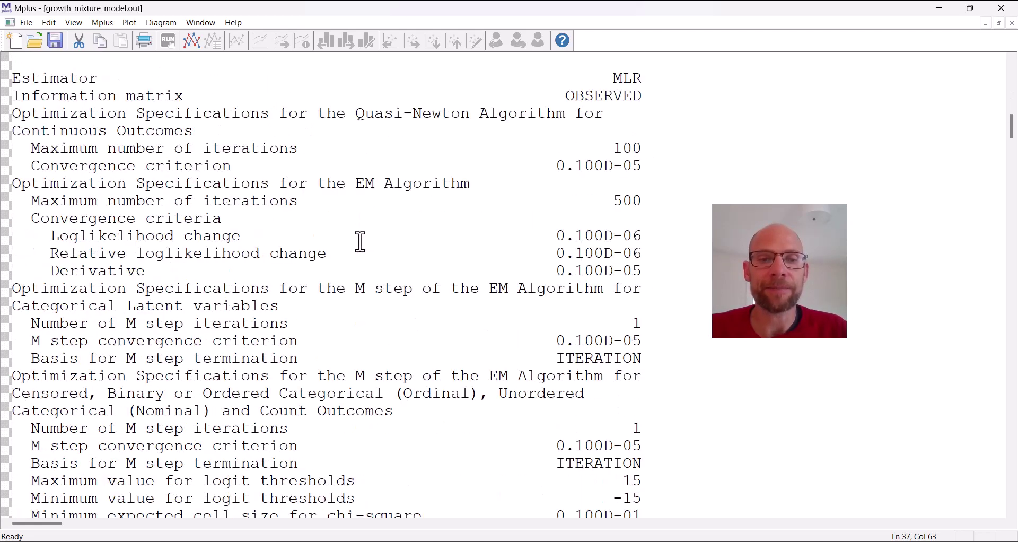
scroll(364, 234, "down", 10)
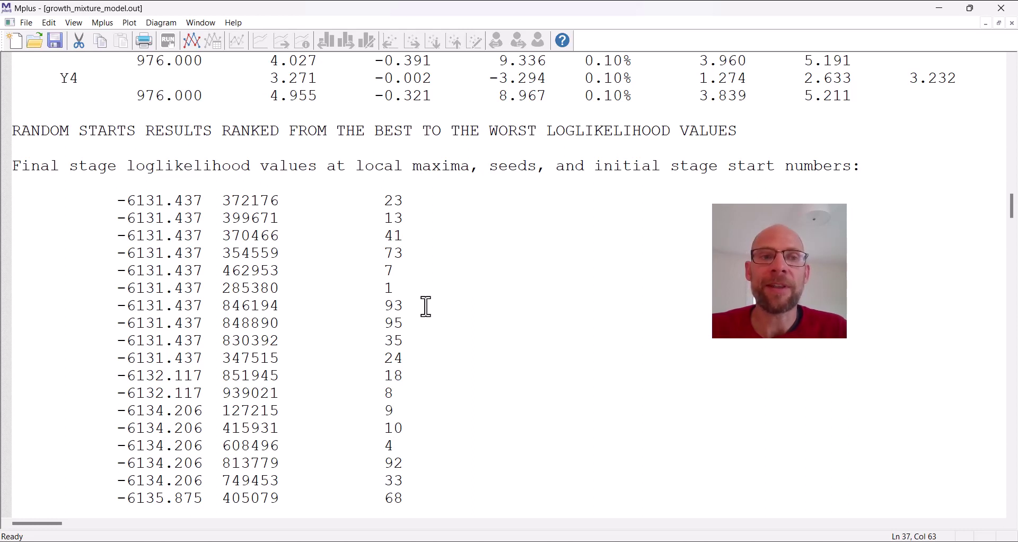
left_click_drag(114, 201, 439, 325)
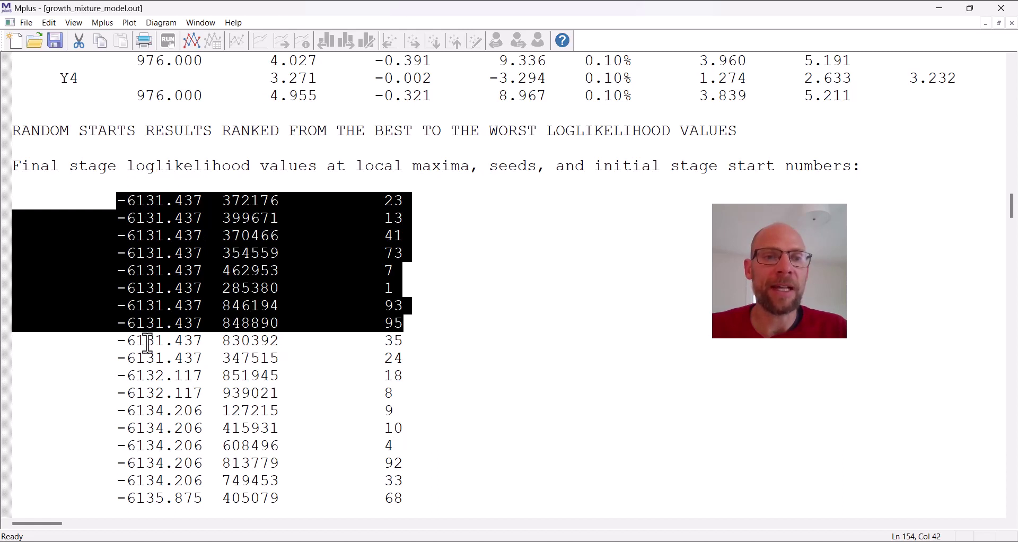
left_click(373, 356)
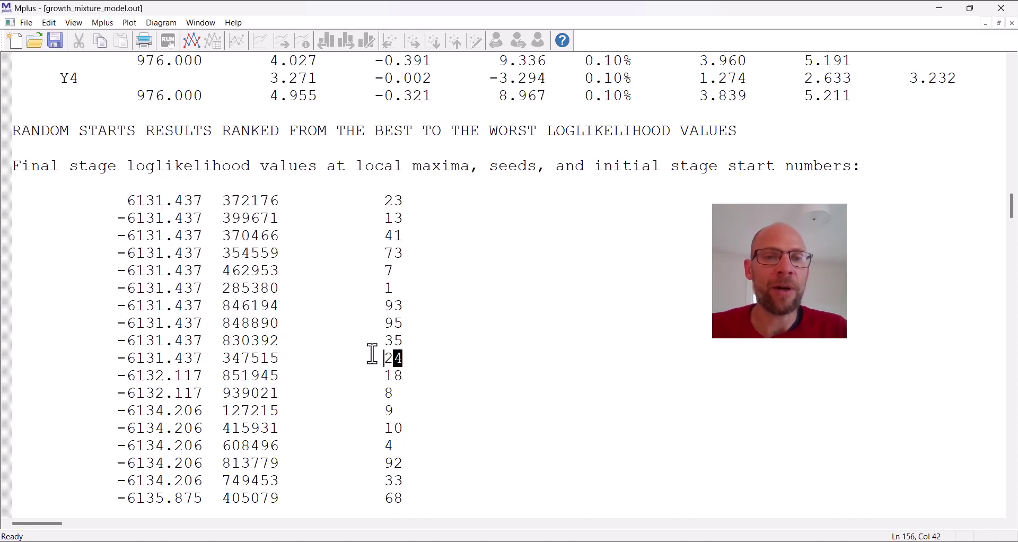
left_click_drag(372, 354, 8, 202)
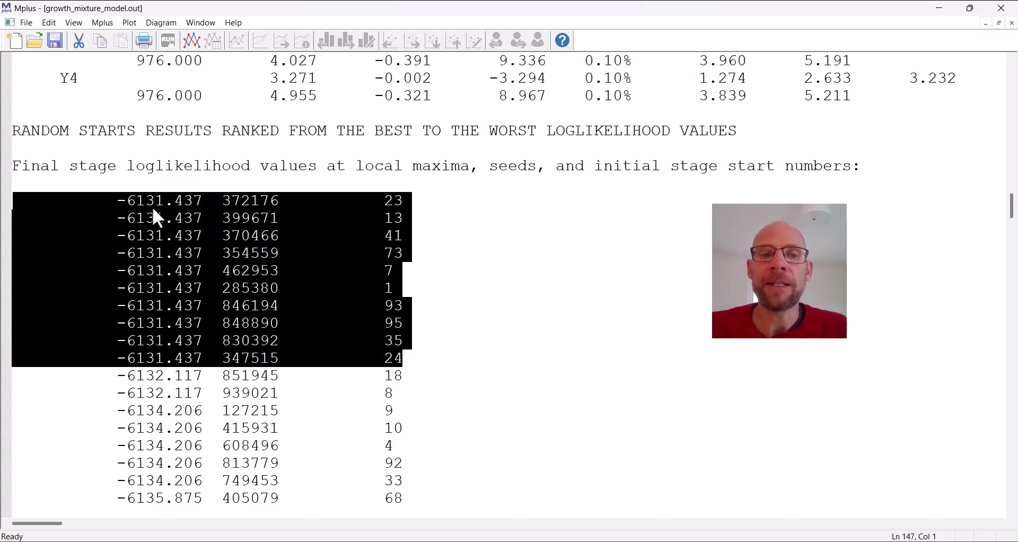
Scroll to Information Criteria and highlight the Bayesian (BIC) value 12366.126
scroll(157, 220, "down", 8)
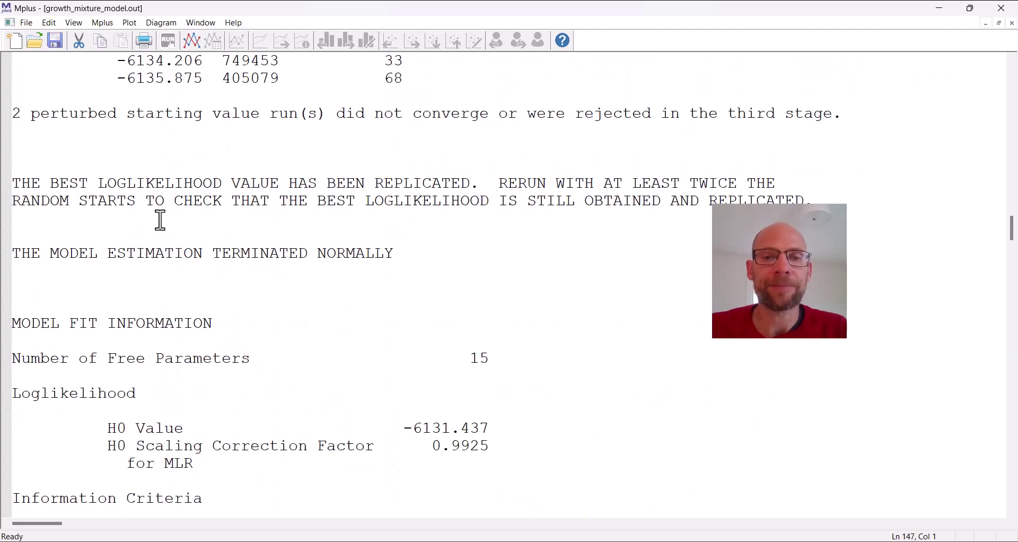
scroll(161, 219, "down", 4)
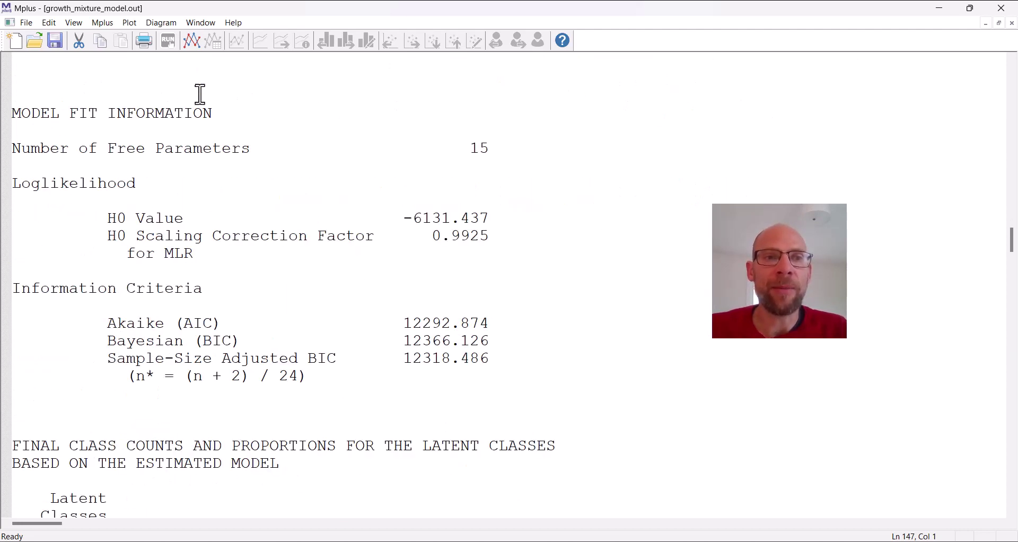
scroll(129, 137, "up", 2)
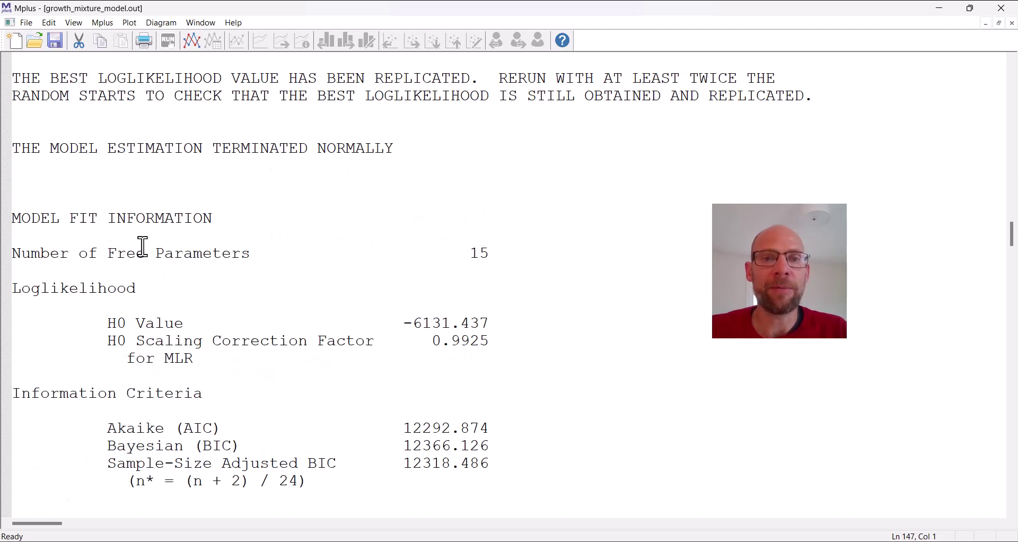
scroll(167, 240, "down", 4)
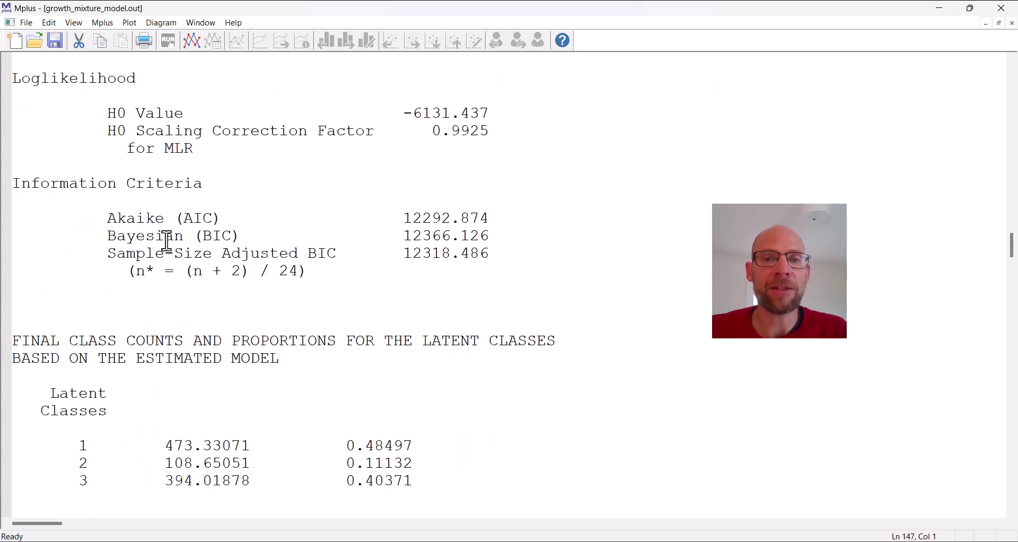
left_click_drag(40, 185, 166, 186)
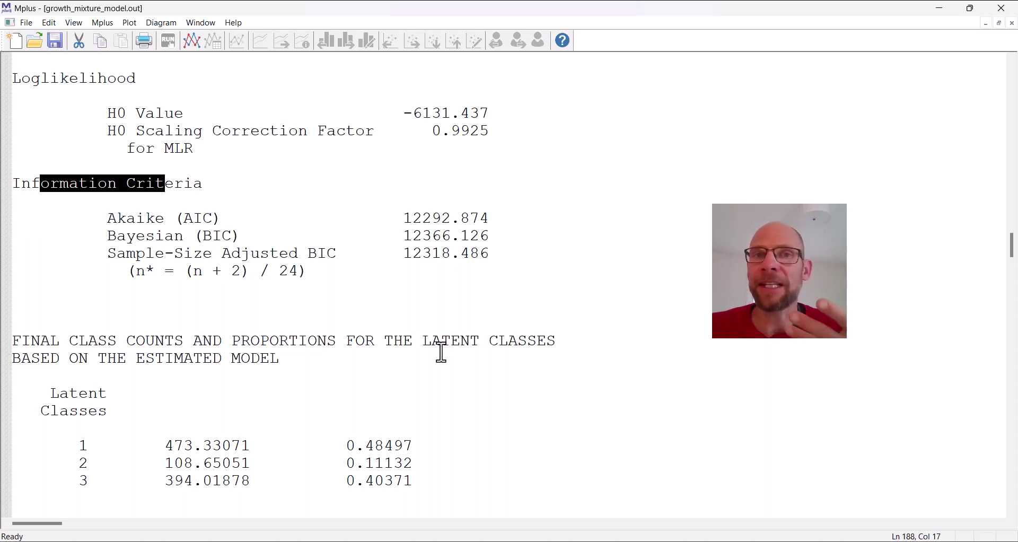
left_click_drag(489, 236, 109, 235)
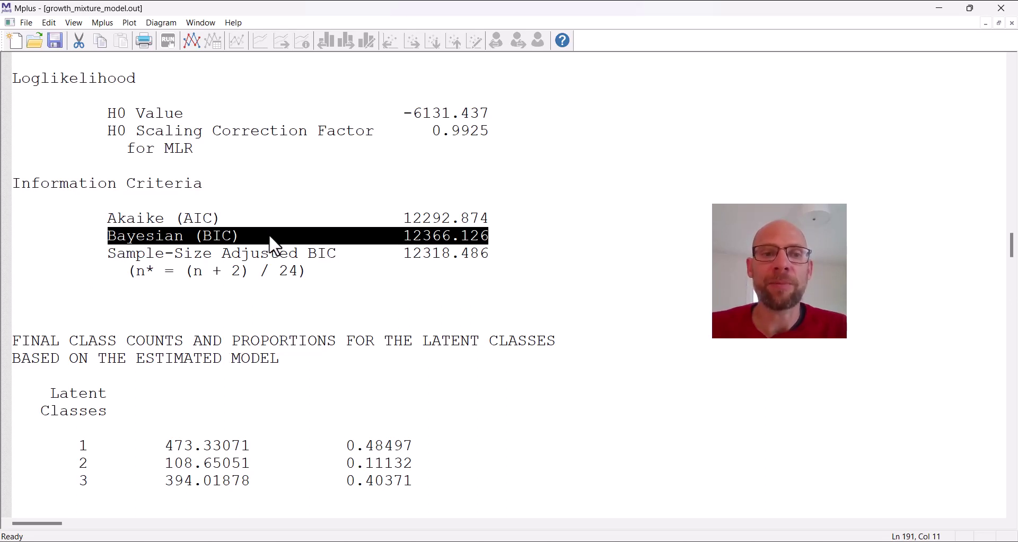
scroll(245, 227, "down", 2)
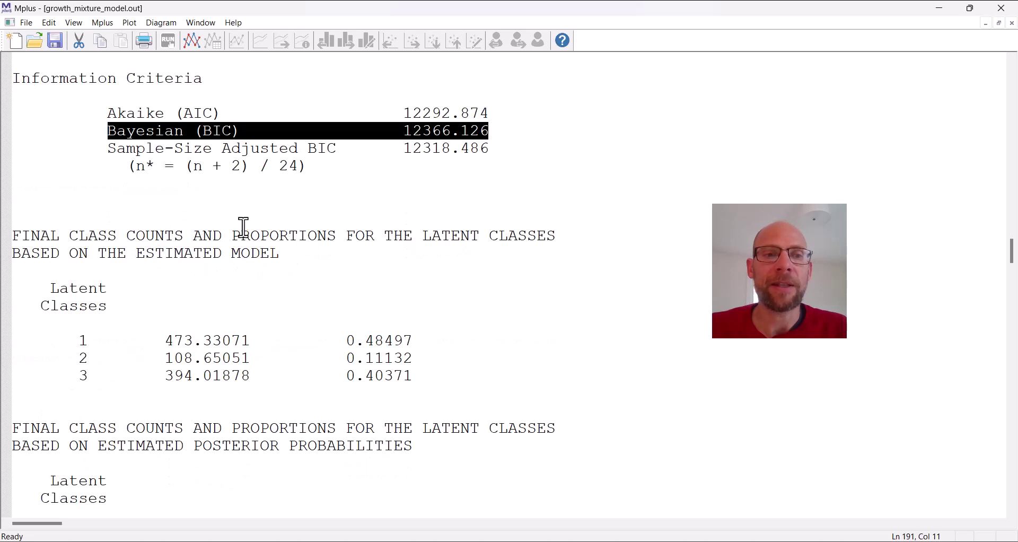
scroll(243, 226, "down", 2)
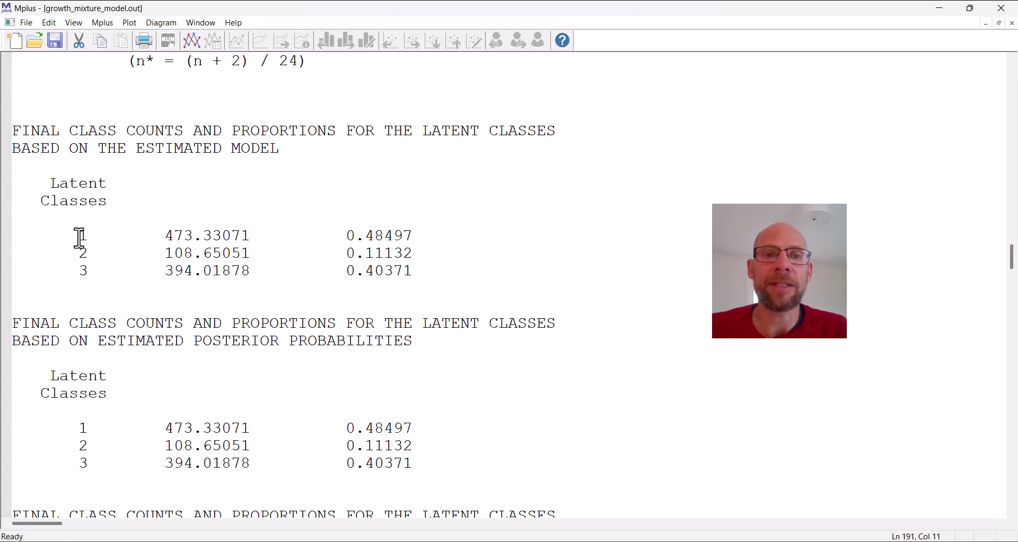
left_click_drag(79, 235, 427, 230)
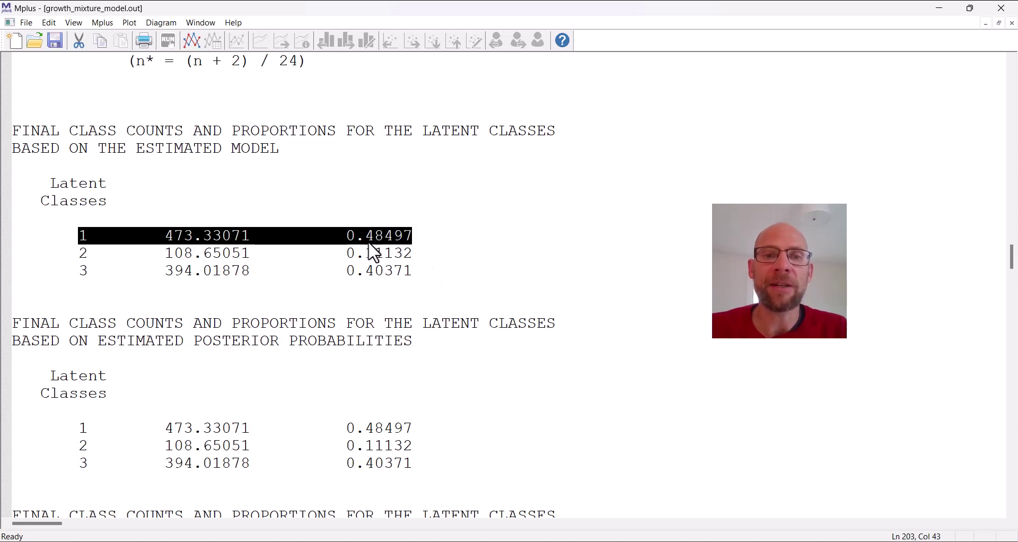
left_click_drag(79, 254, 431, 252)
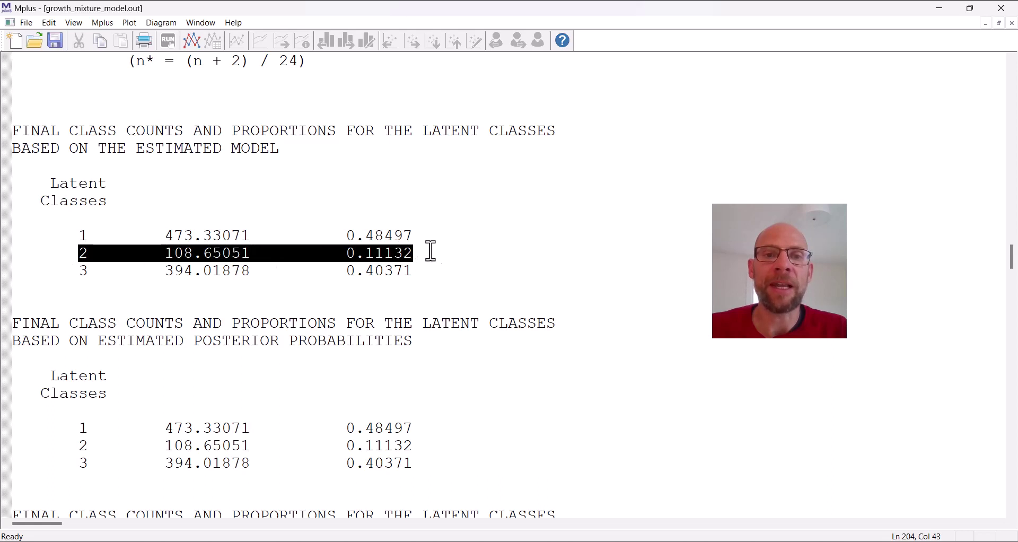
left_click_drag(80, 273, 429, 277)
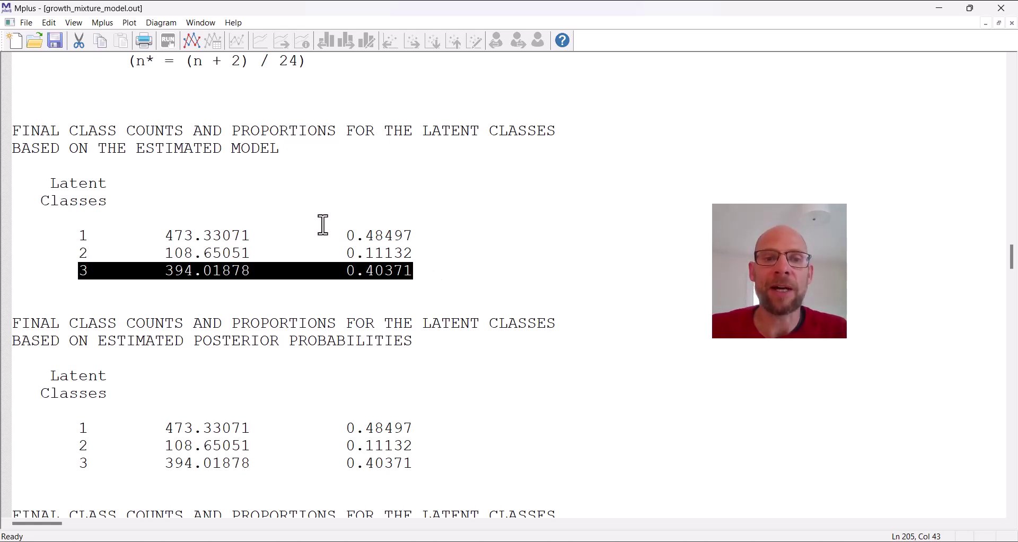
Scroll past entropy and classification tables to Latent Class 1 results (S WITH I -0.012, intercept 4.858)
scroll(324, 224, "down", 6)
scroll(323, 225, "down", 14)
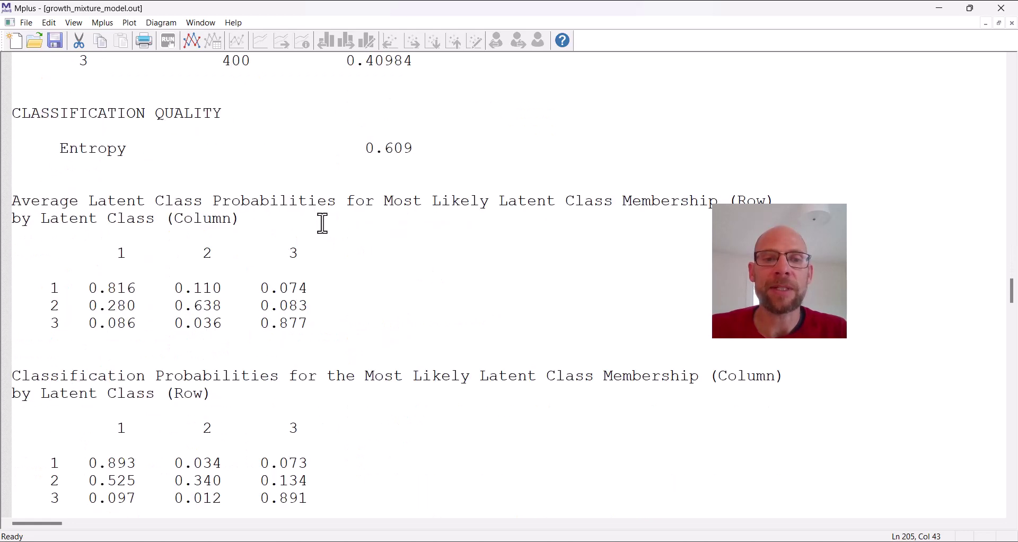
scroll(319, 219, "down", 4)
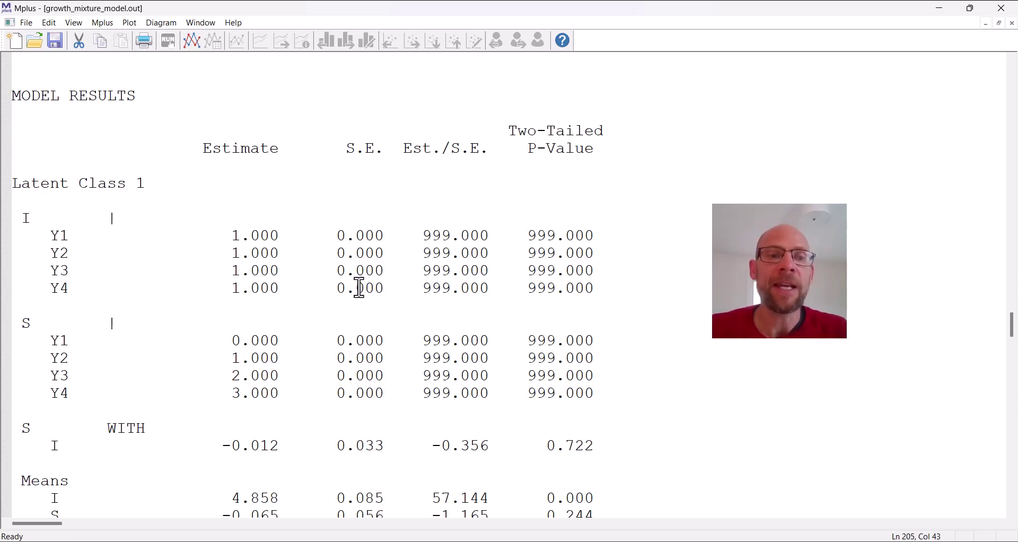
Highlight Latent Class 1's S WITH I covariance, intercept and slope variances, and residual variances
scroll(360, 287, "down", 2)
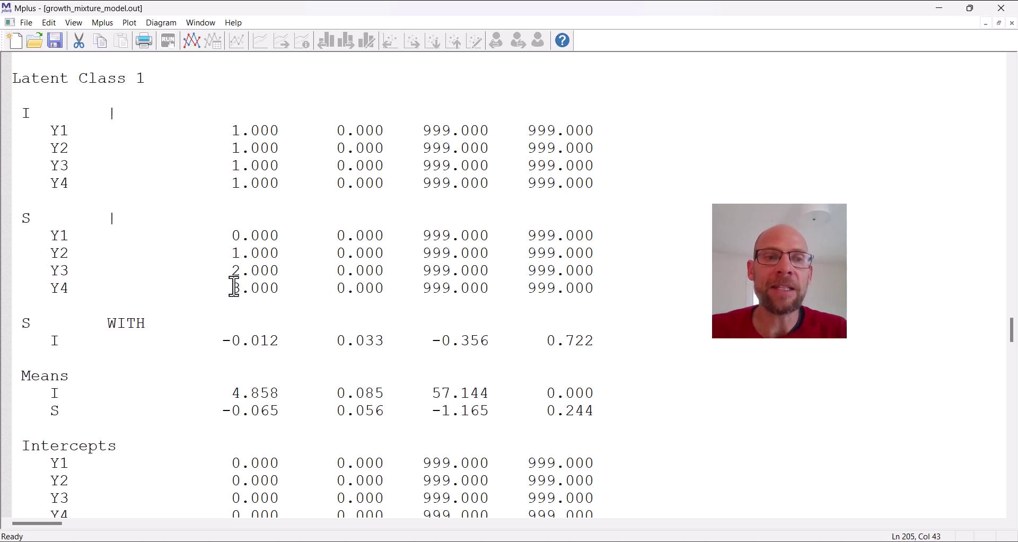
left_click_drag(23, 323, 280, 343)
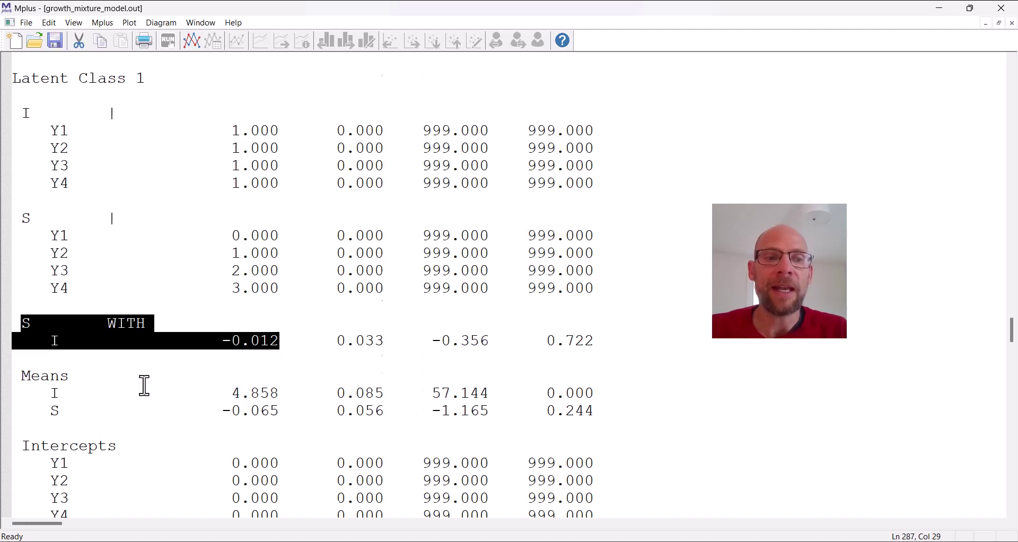
scroll(141, 382, "down", 2)
left_click_drag(40, 463, 309, 480)
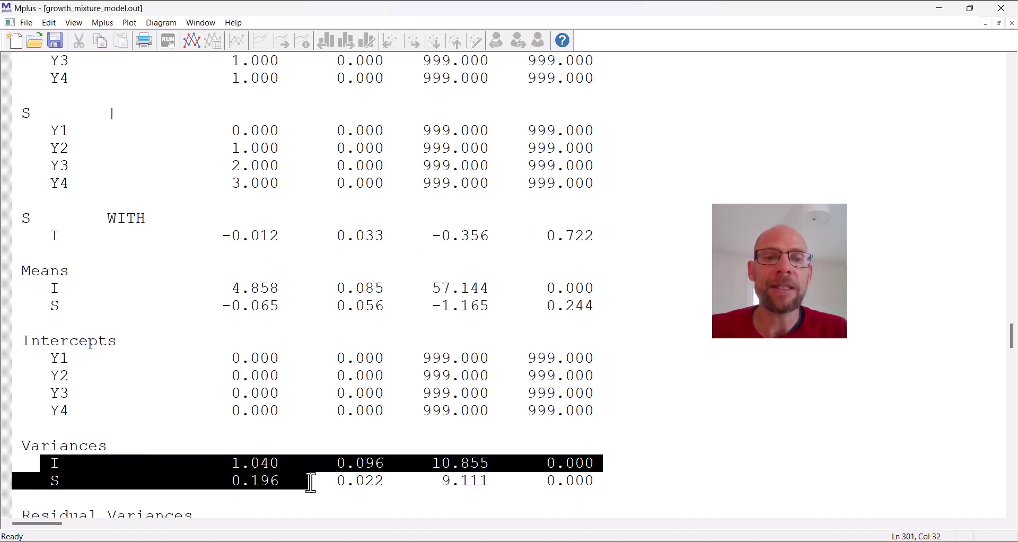
scroll(291, 467, "down", 4)
left_click_drag(50, 323, 298, 376)
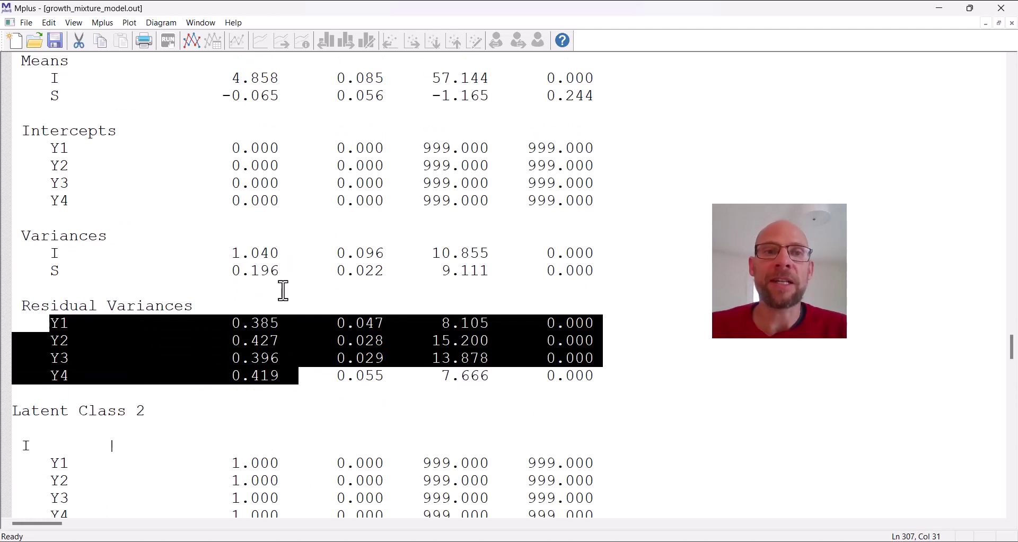
scroll(284, 286, "up", 2)
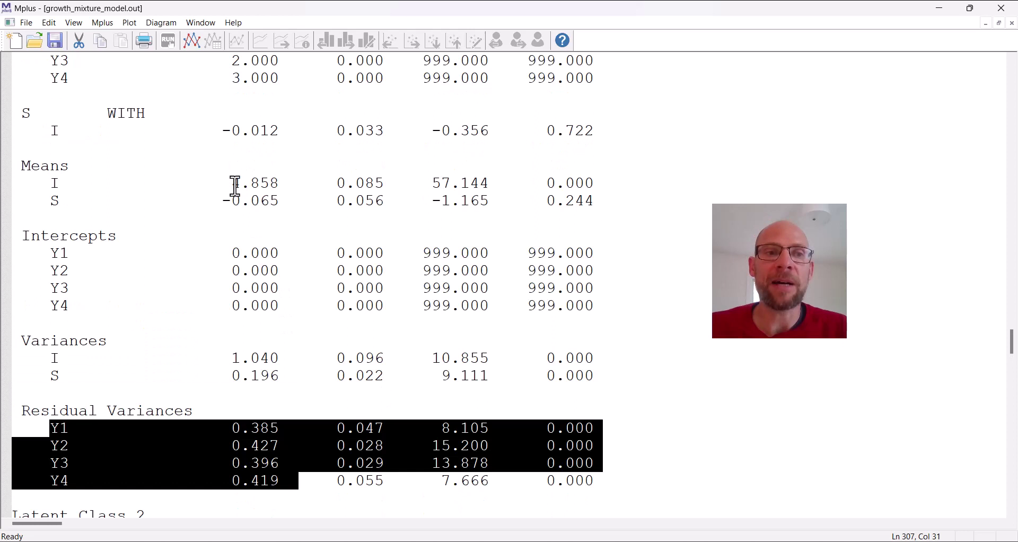
left_click_drag(20, 113, 279, 137)
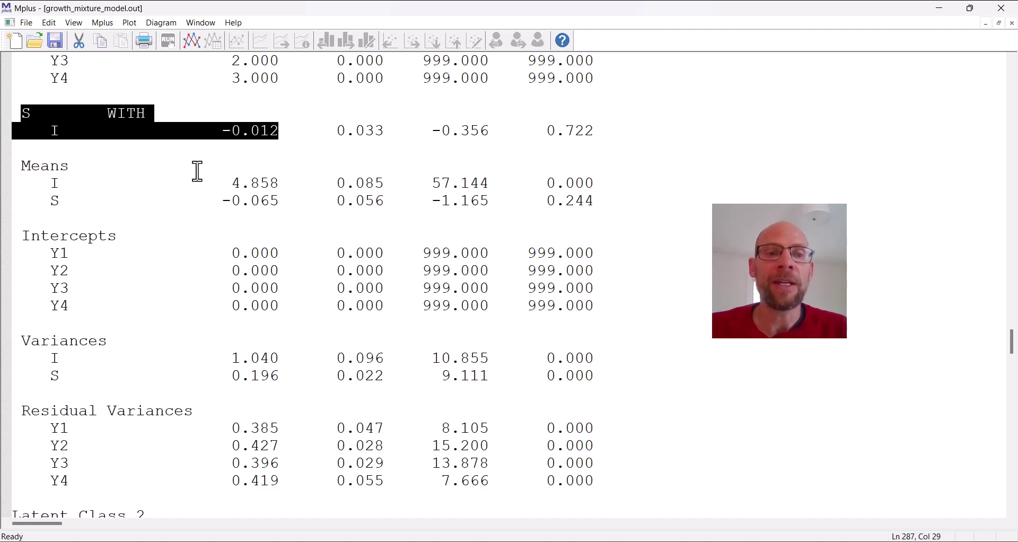
Highlight Latent Class 2's S WITH I covariance -0.012 with standard error 0.033, ratio and p-value
scroll(197, 170, "down", 2)
scroll(197, 170, "down", 8)
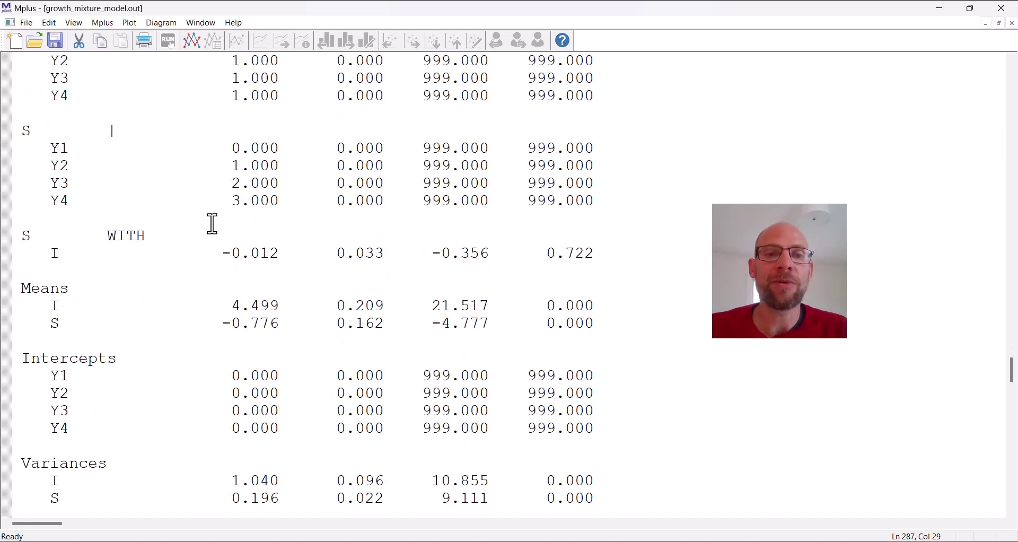
left_click_drag(224, 256, 277, 253)
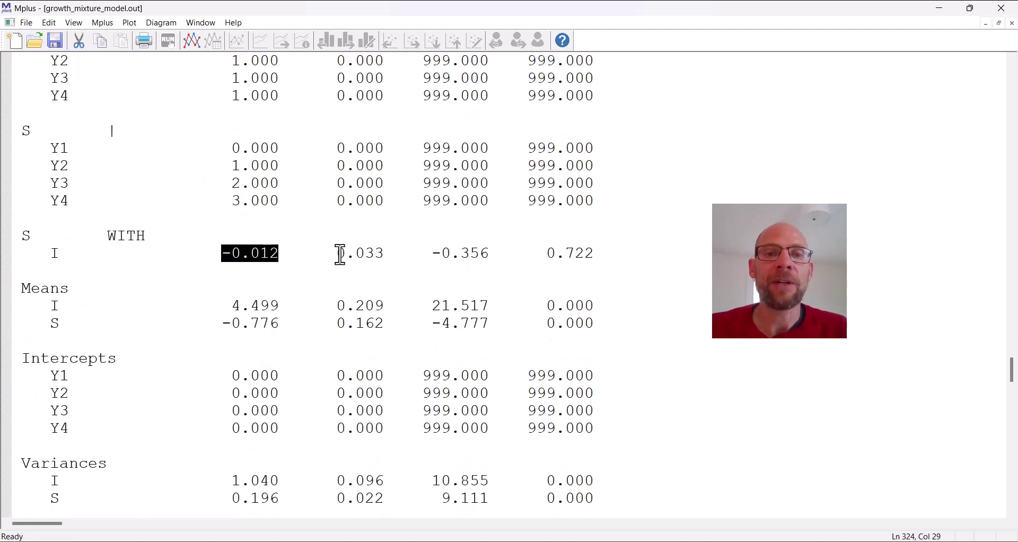
left_click_drag(341, 254, 389, 254)
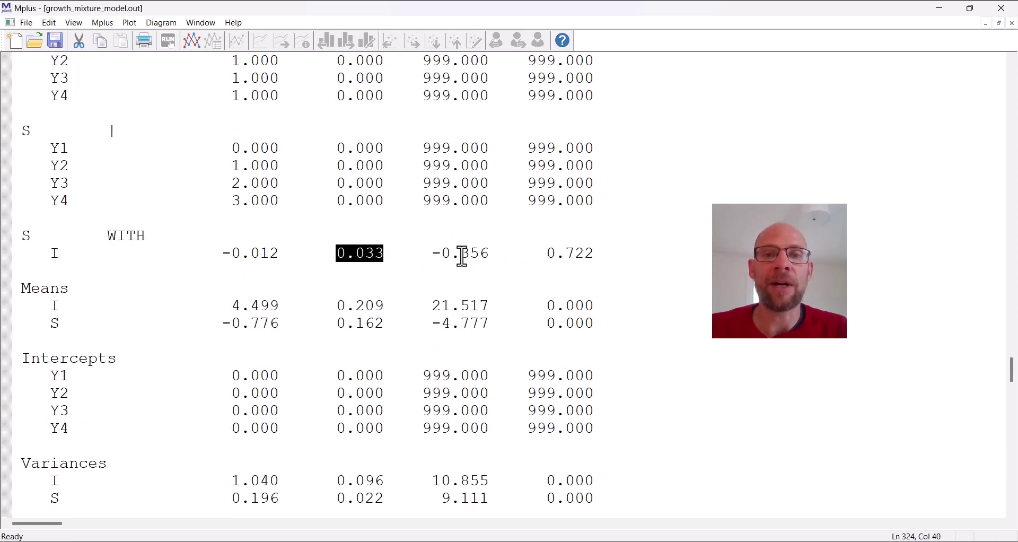
scroll(552, 268, "up", 12)
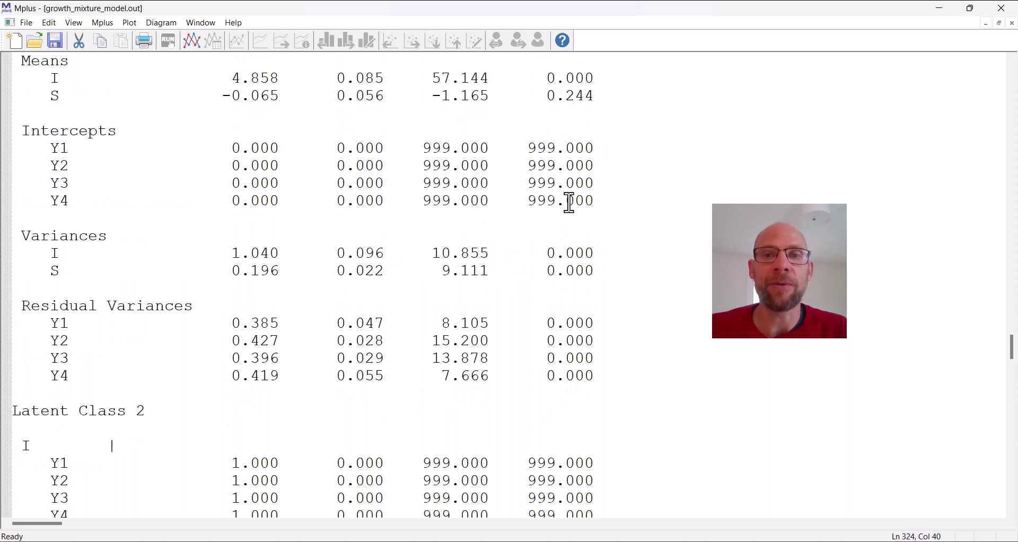
left_click_drag(604, 237, 317, 243)
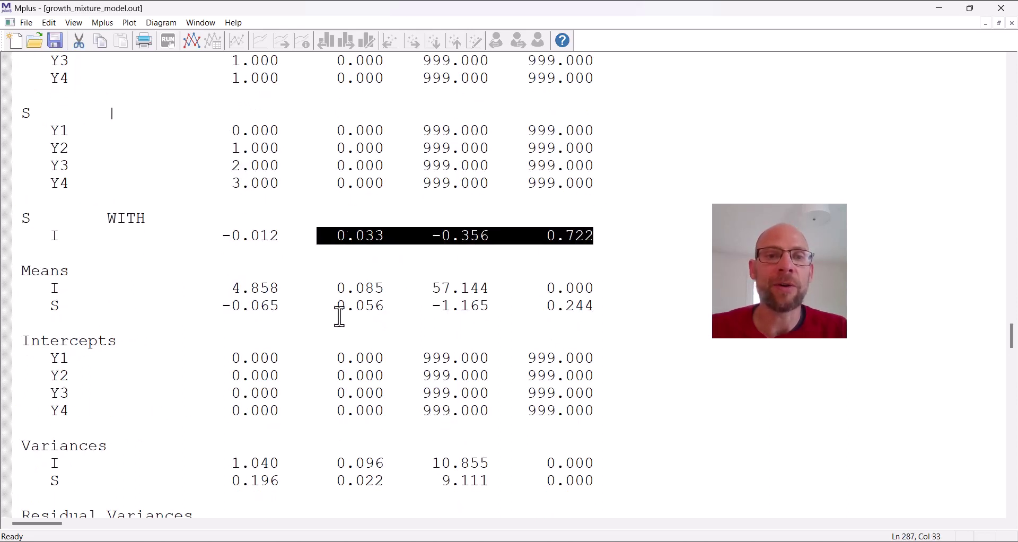
left_click_drag(22, 221, 602, 237)
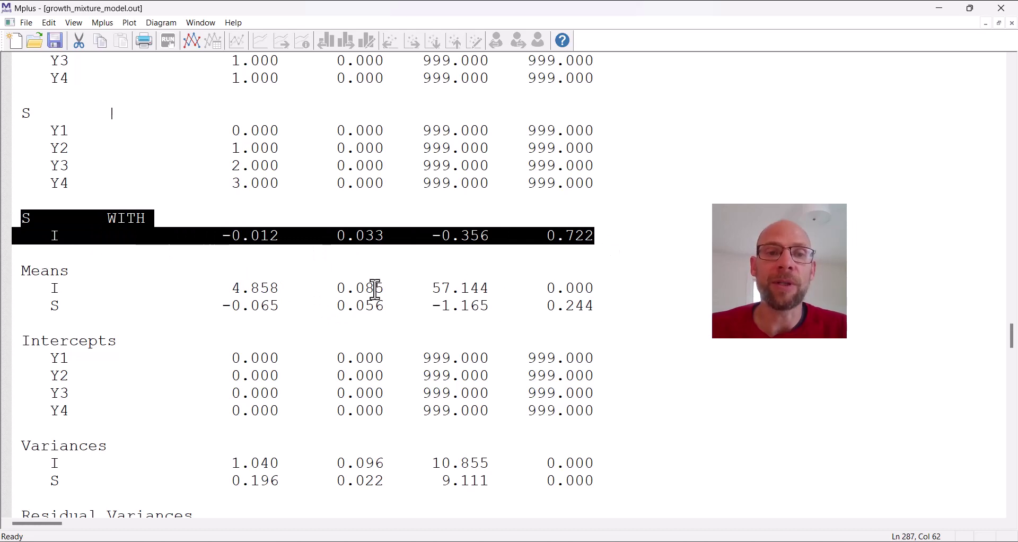
scroll(196, 263, "down", 4)
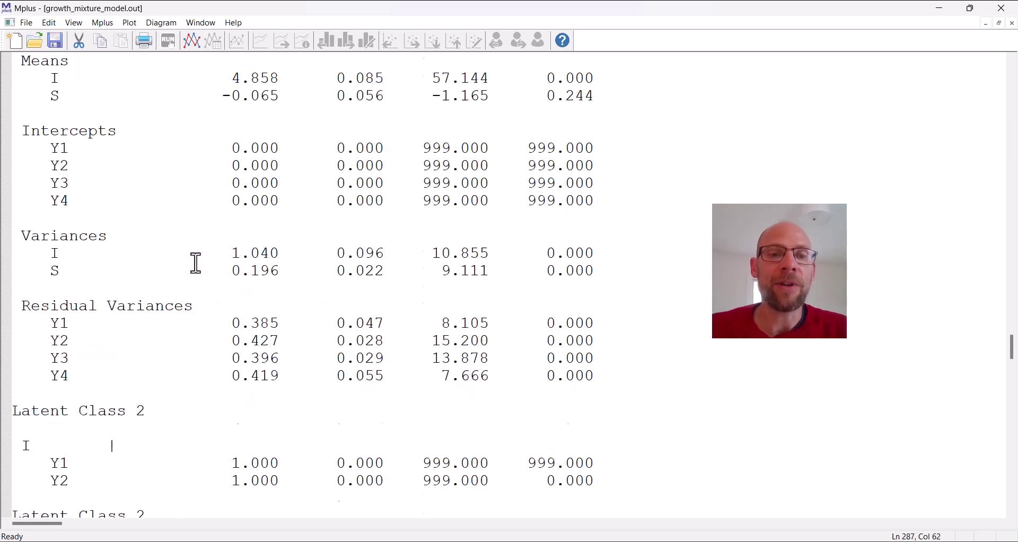
scroll(197, 258, "down", 4)
scroll(79, 150, "up", 2)
left_click_drag(42, 148, 306, 166)
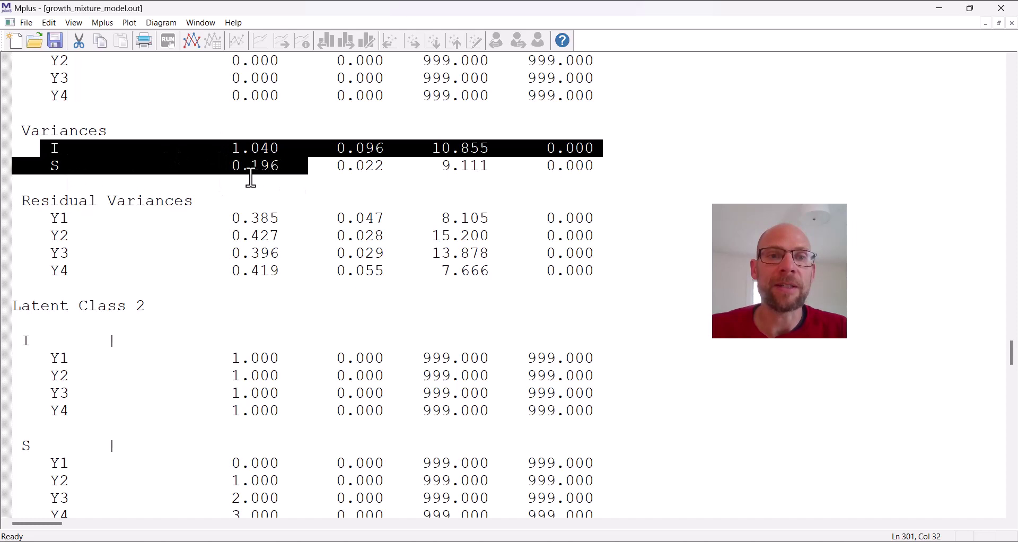
Highlight Latent Class 2's intercept and slope variances, then clear the marking
scroll(257, 189, "down", 2)
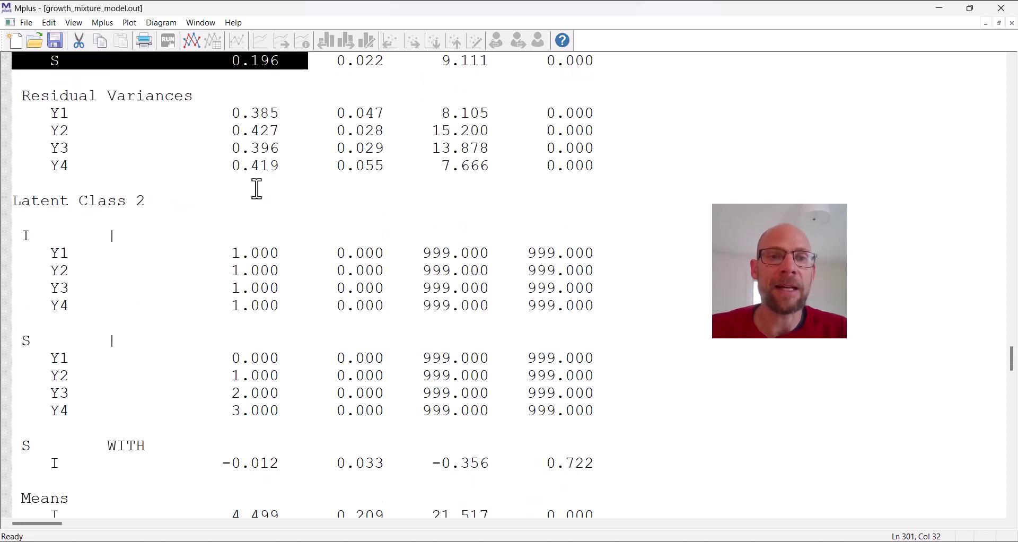
scroll(257, 189, "down", 6)
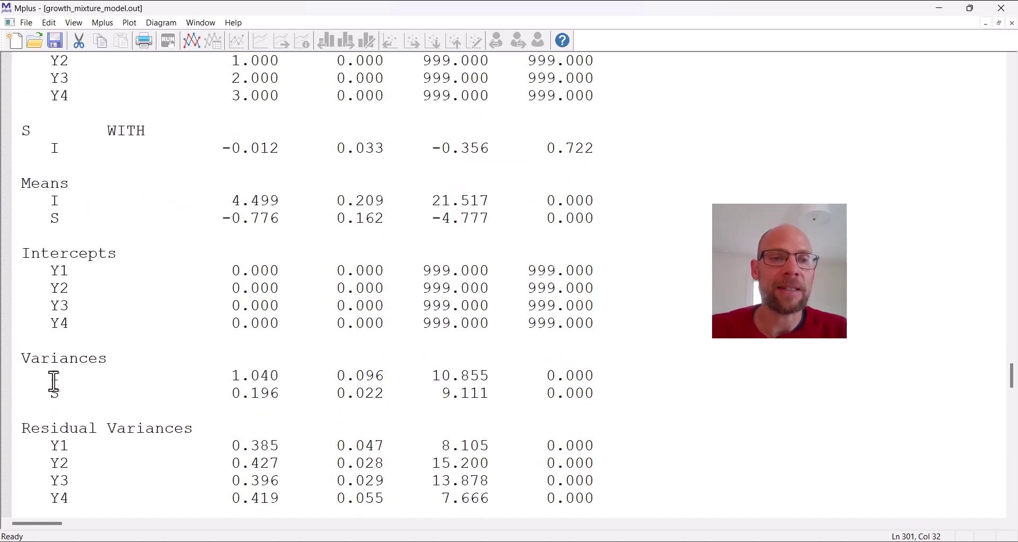
left_click_drag(54, 382, 390, 395)
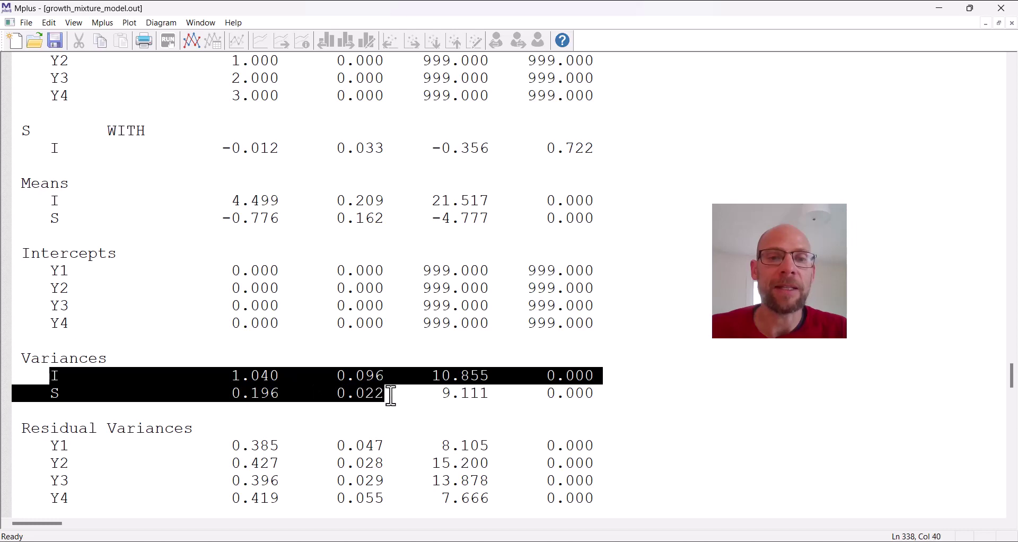
left_click(375, 393)
scroll(375, 393, "down", 9)
scroll(379, 396, "up", 2)
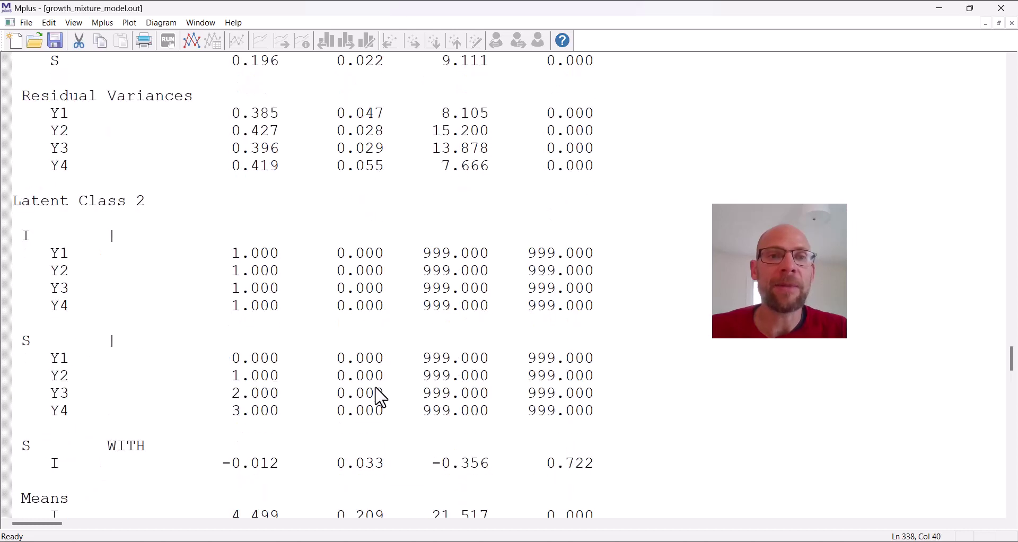
Scroll back up to Latent Class 1, showing intercept mean 4.858 and slope mean -0.065
scroll(378, 386, "up", 10)
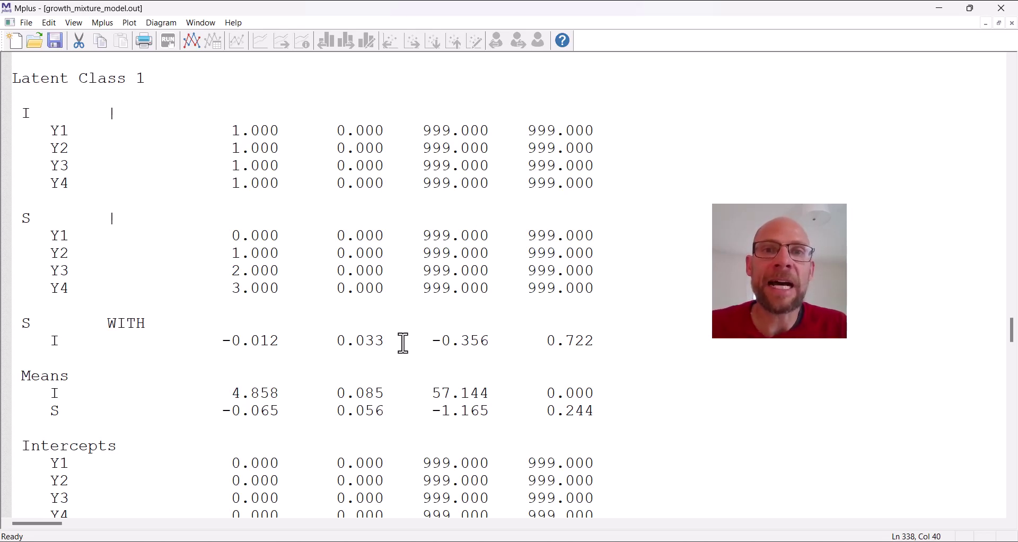
double_click(54, 393)
left_click_drag(84, 393, 298, 407)
scroll(320, 466, "down", 2)
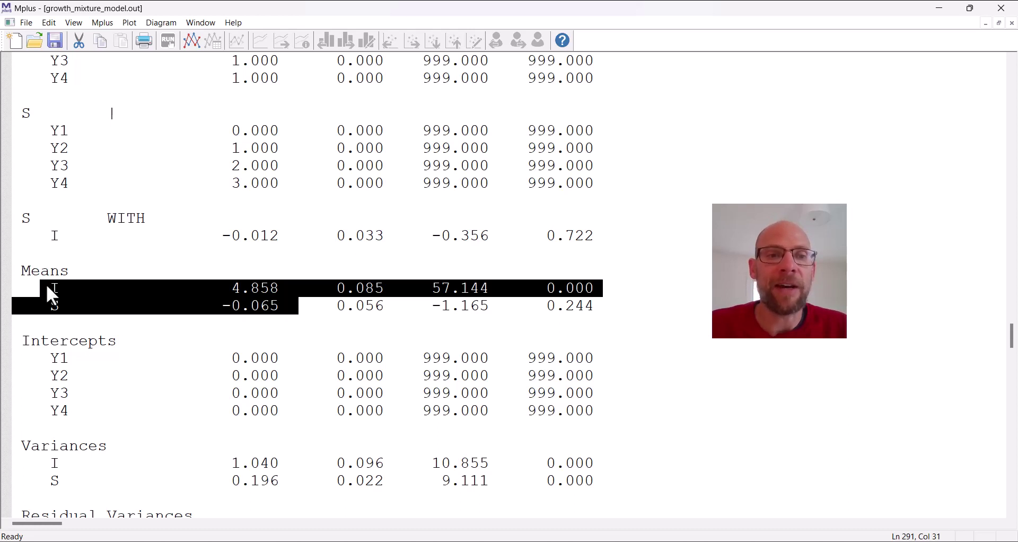
scroll(91, 226, "up", 2)
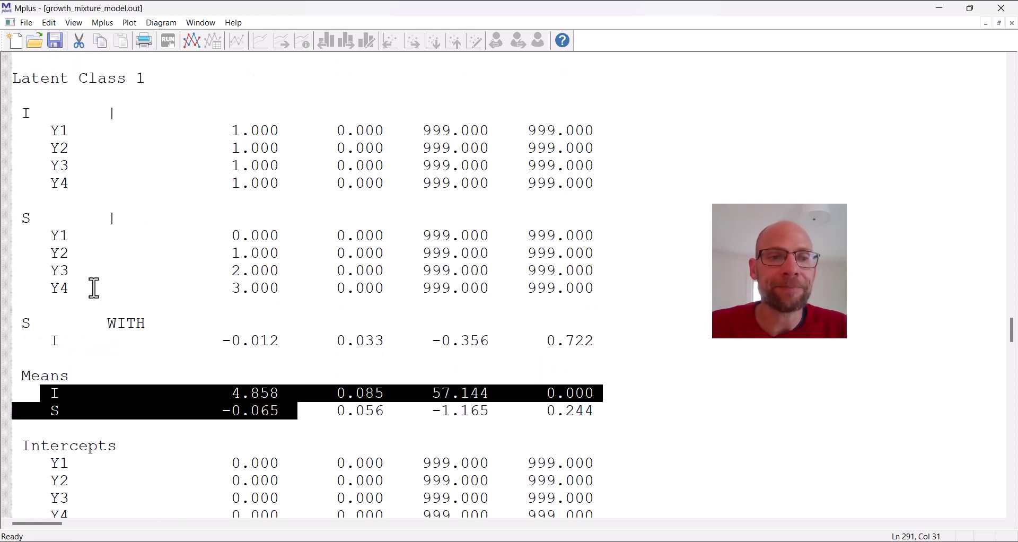
scroll(97, 355, "down", 2)
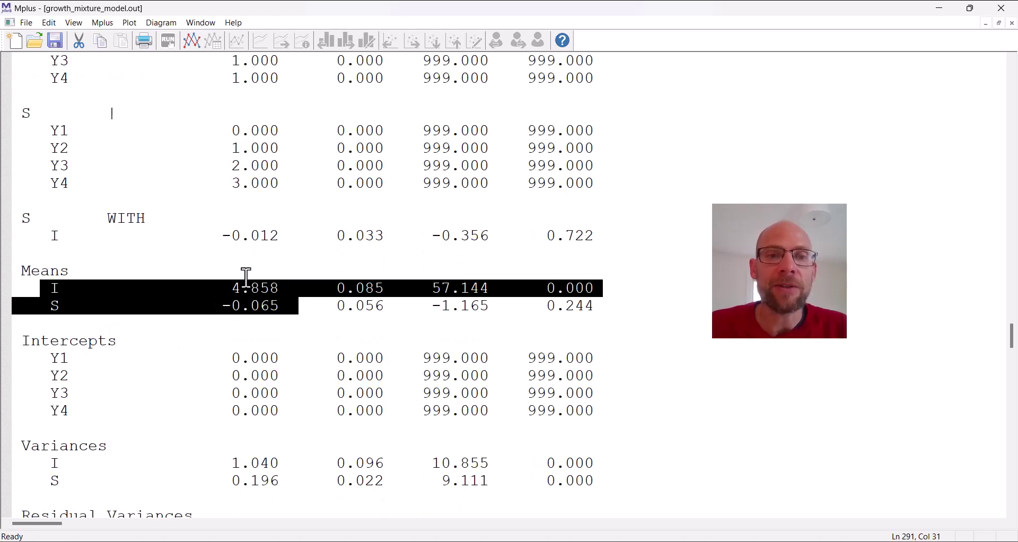
left_click_drag(231, 288, 281, 289)
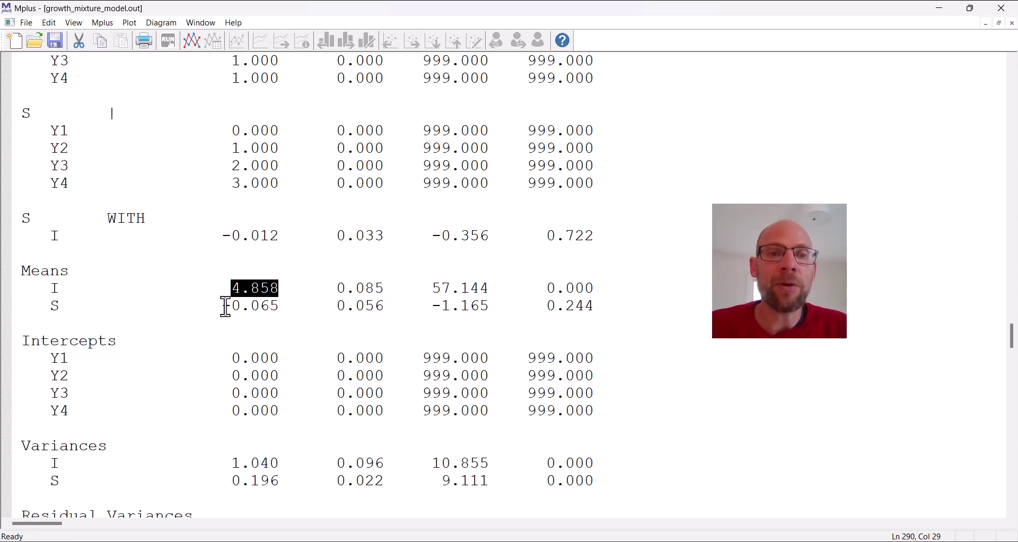
left_click_drag(222, 306, 282, 315)
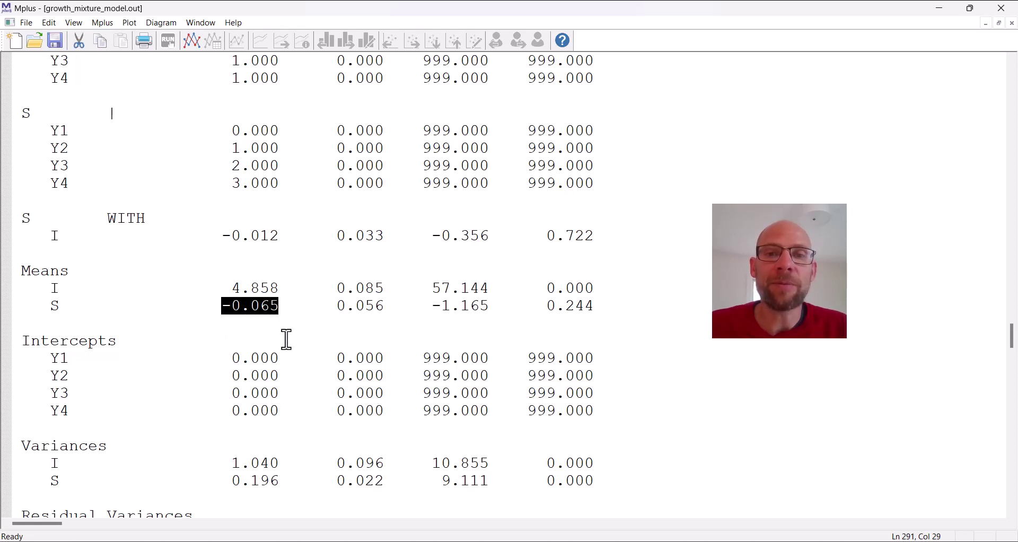
left_click_drag(594, 306, 547, 310)
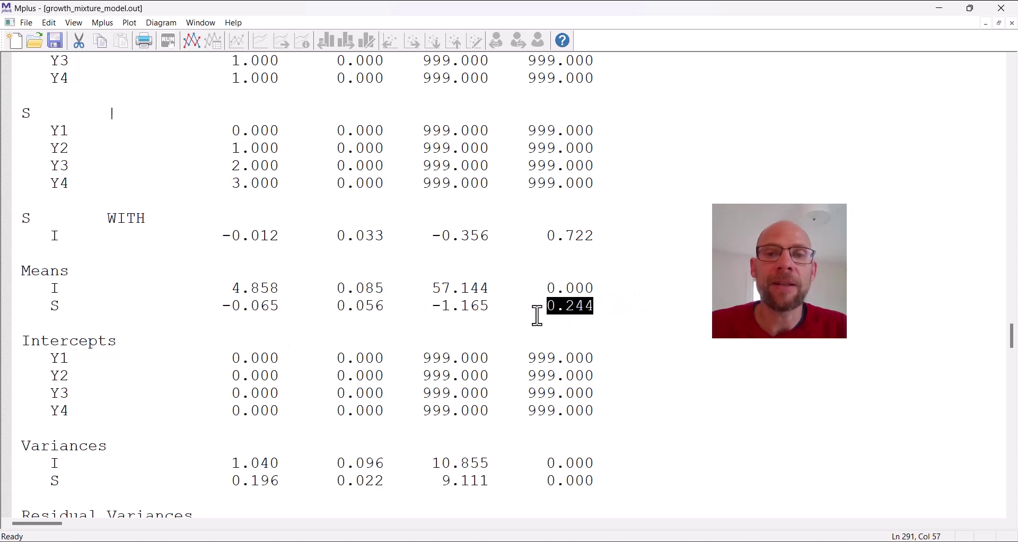
left_click_drag(289, 306, 222, 305)
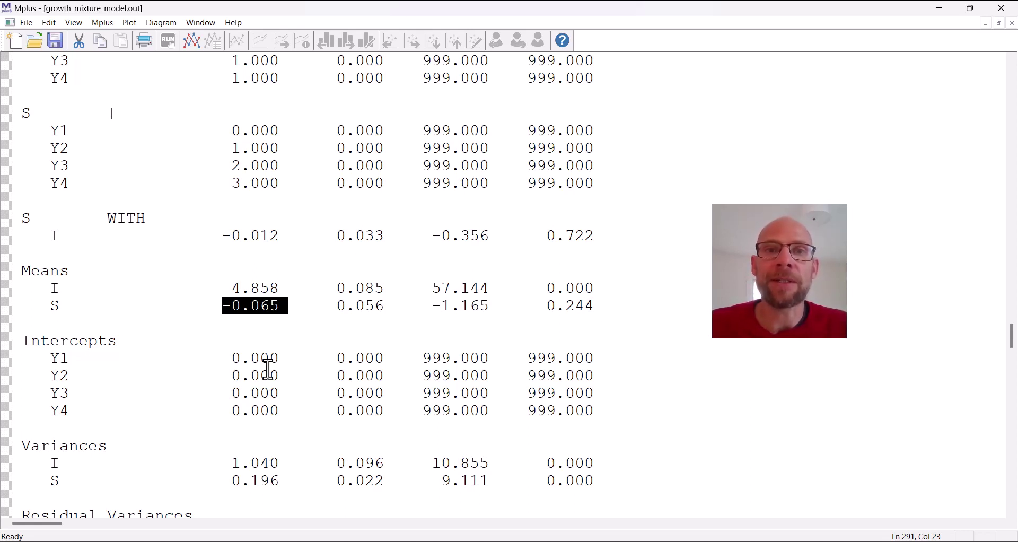
left_click(234, 290)
left_click_drag(234, 291, 282, 291)
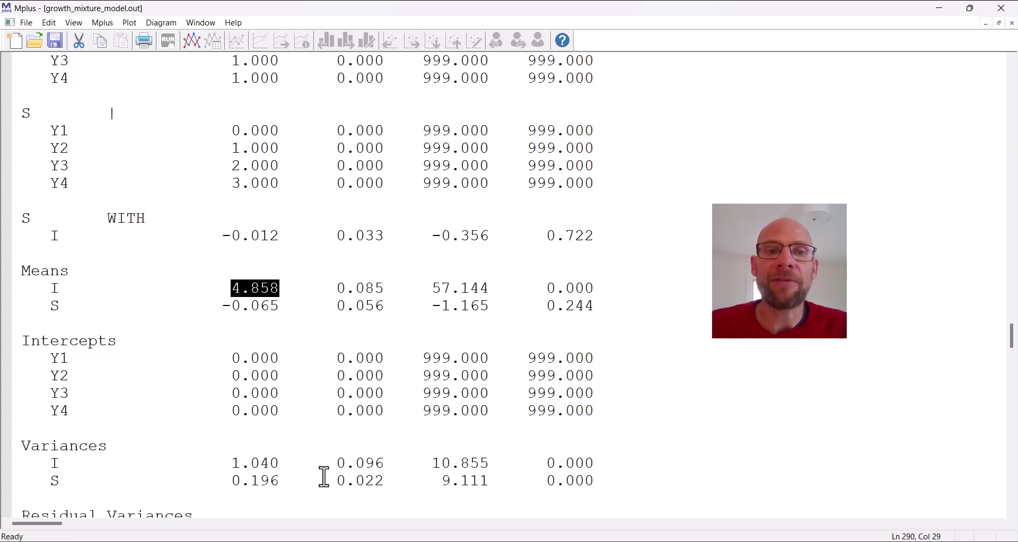
left_click(228, 306)
left_click_drag(228, 306, 282, 305)
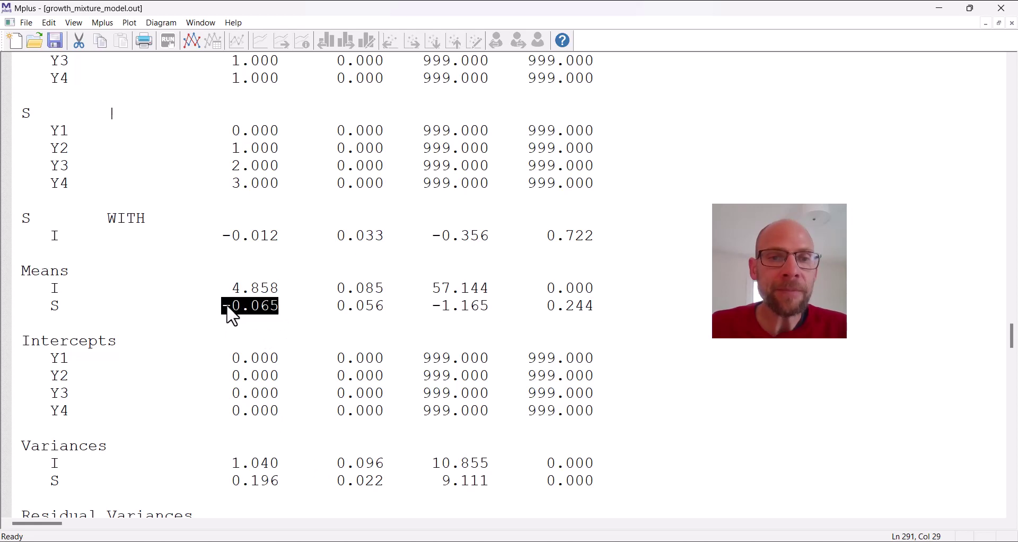
Compare Class 2's intercept mean 4.499 with the Class 1 intercept mean
scroll(233, 316, "down", 2)
scroll(235, 316, "down", 6)
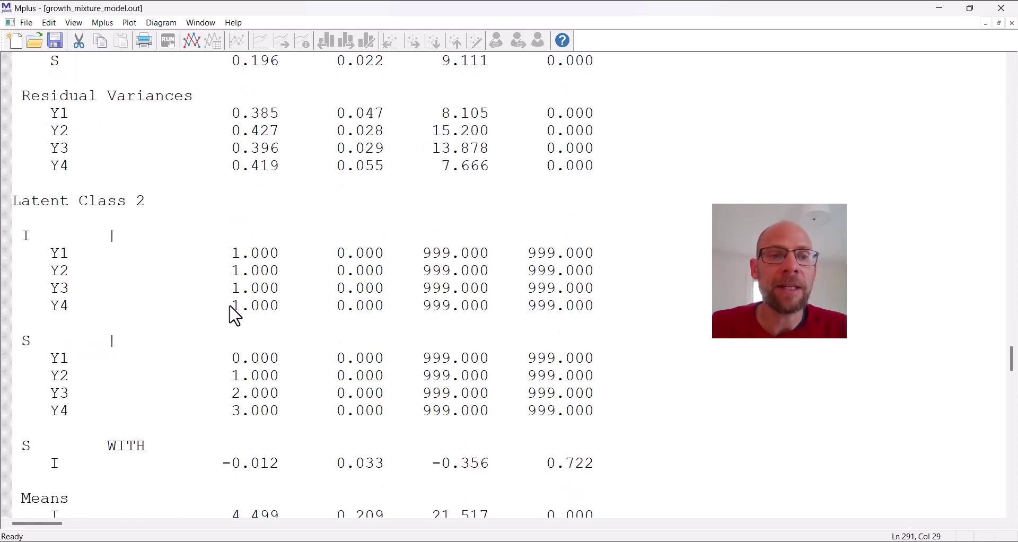
scroll(235, 316, "down", 2)
scroll(236, 316, "down", 4)
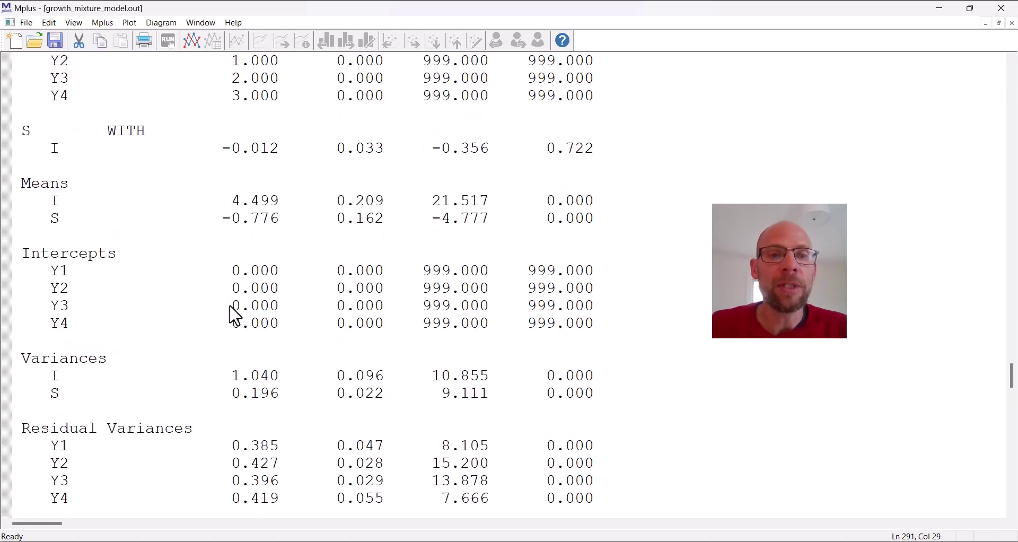
left_click_drag(230, 203, 280, 211)
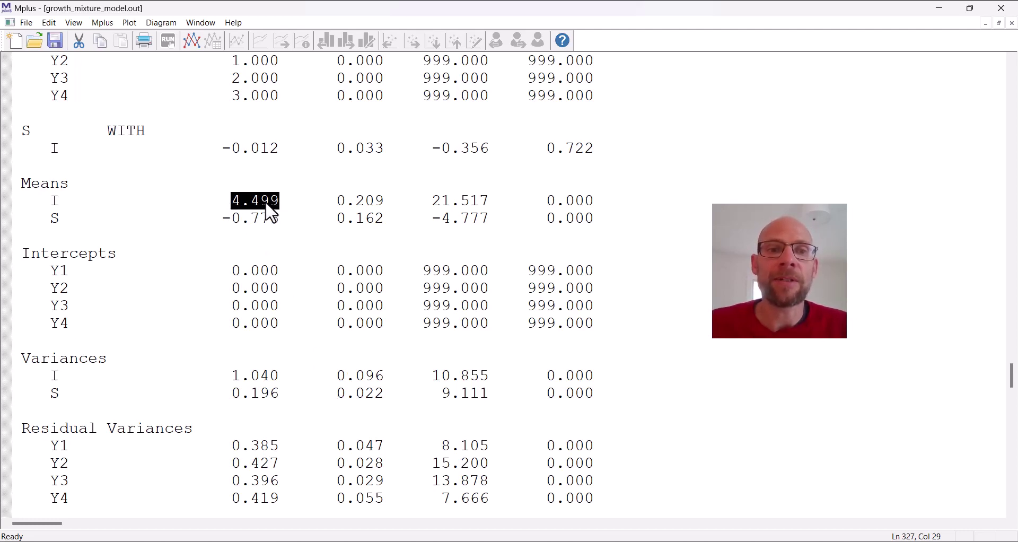
scroll(287, 222, "up", 13)
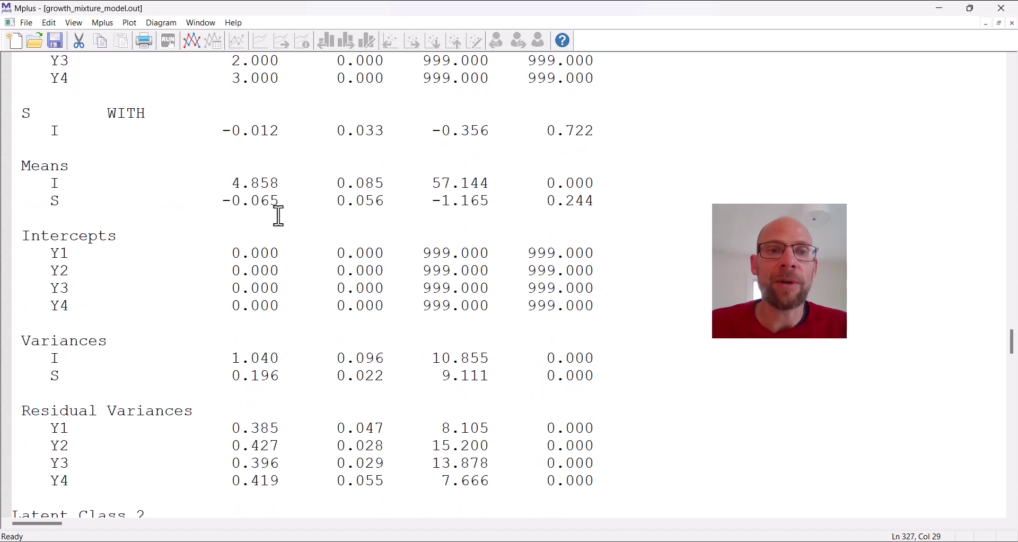
left_click_drag(231, 183, 280, 183)
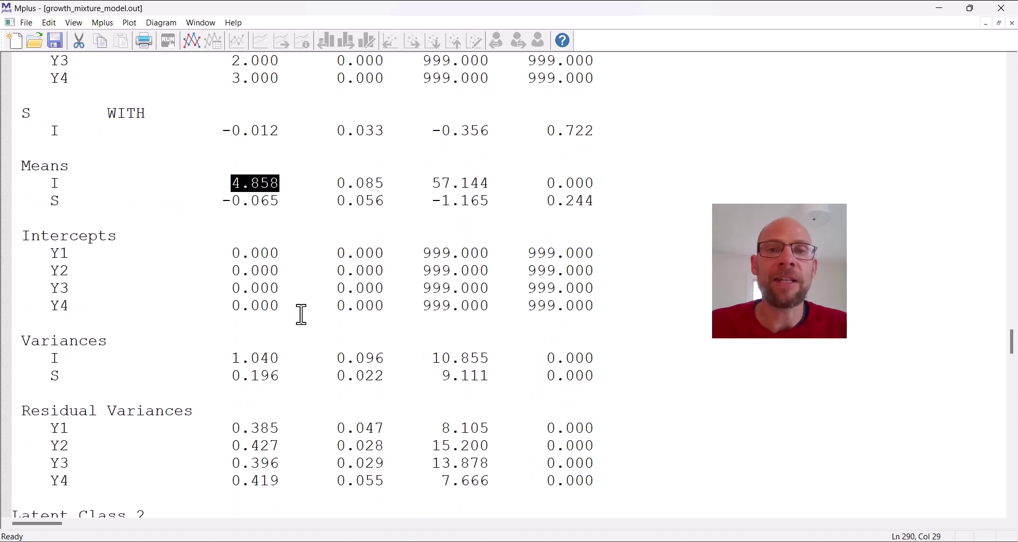
Highlight Class 2's intercept mean 4.499 and slope mean -0.776 row
scroll(296, 339, "down", 10)
scroll(296, 339, "down", 2)
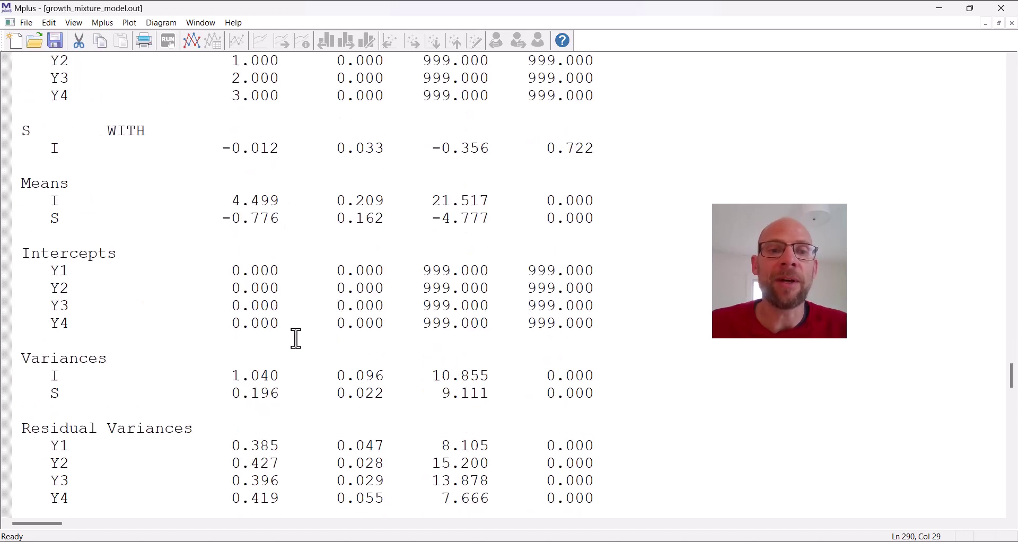
left_click(236, 201)
left_click_drag(235, 201, 280, 201)
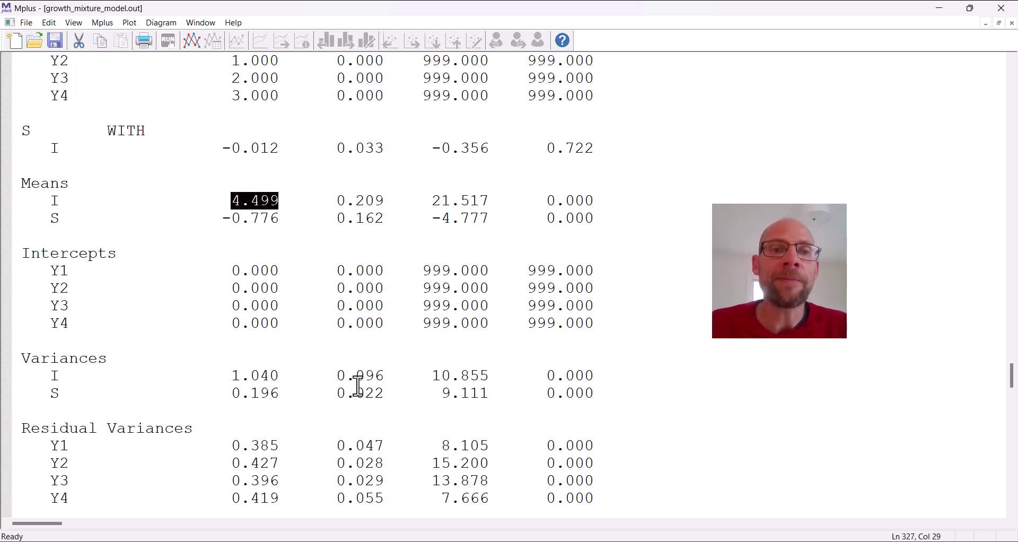
left_click_drag(222, 218, 604, 221)
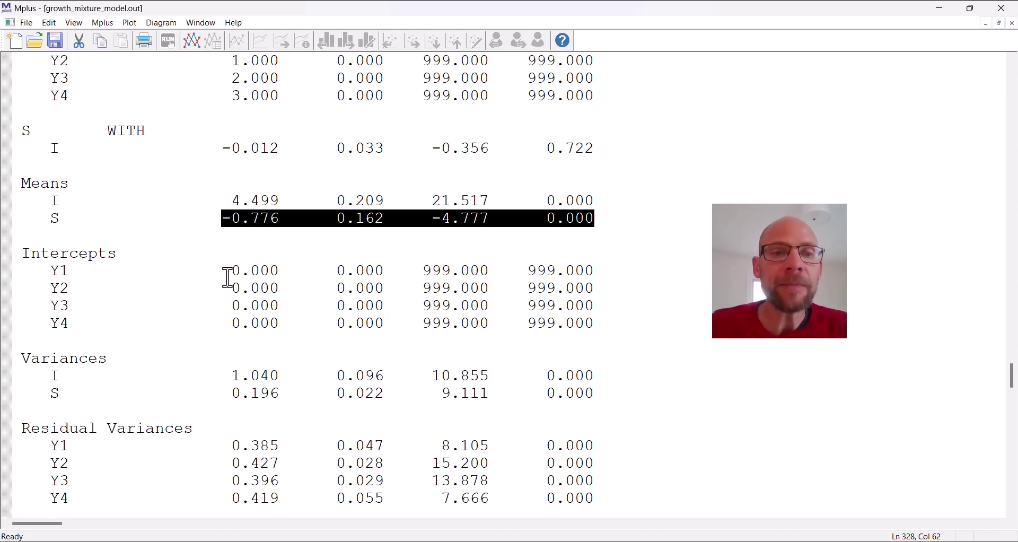
Highlight Class 3's intercept mean 1.809 and slope mean 0.037 row with p-value 0.295
scroll(224, 275, "down", 12)
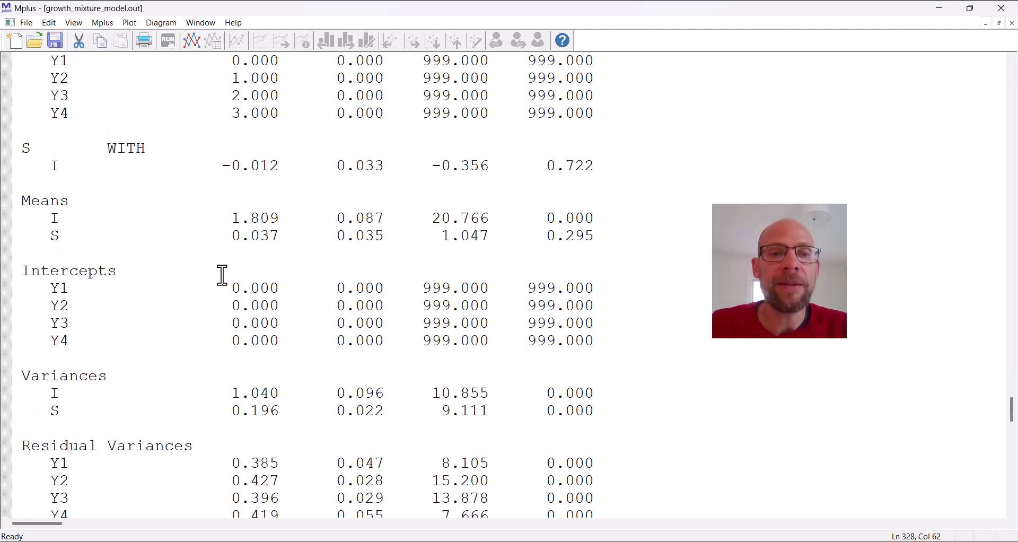
left_click_drag(232, 218, 279, 218)
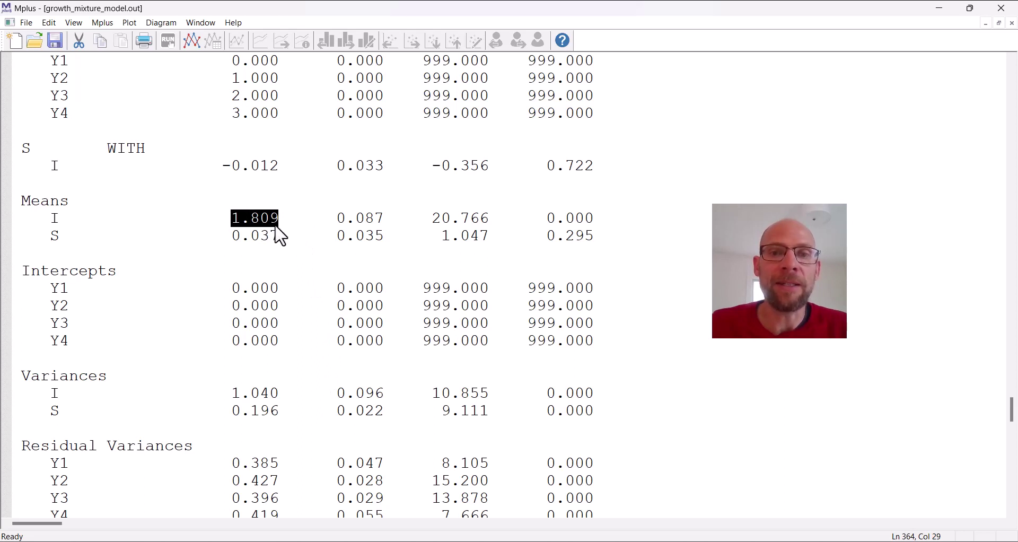
left_click_drag(232, 236, 279, 236)
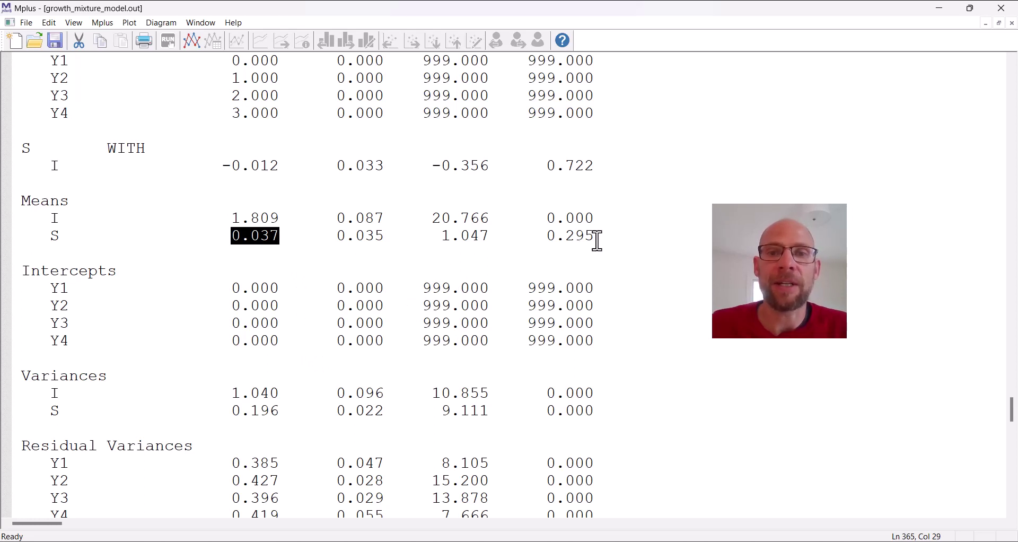
left_click_drag(596, 237, 546, 237)
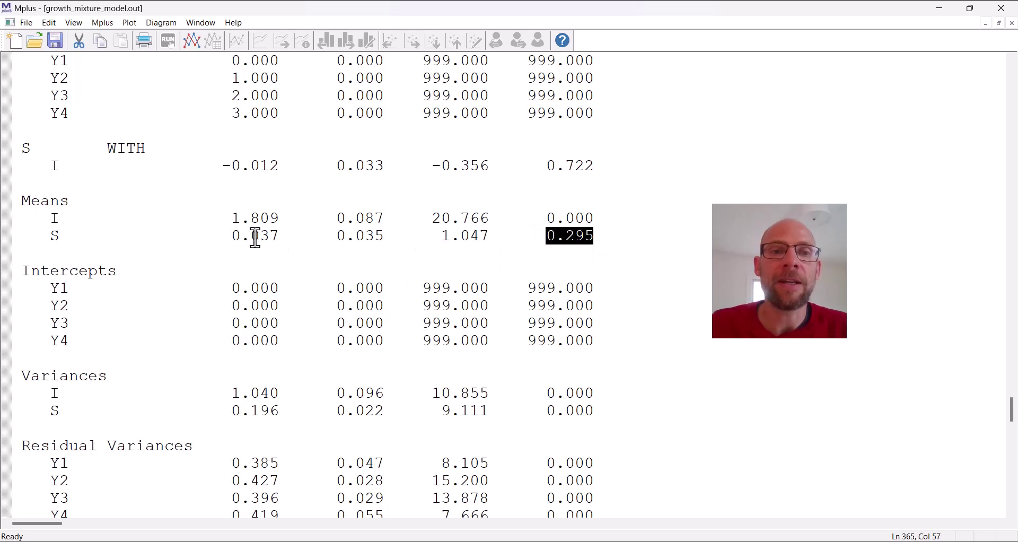
left_click_drag(231, 237, 605, 235)
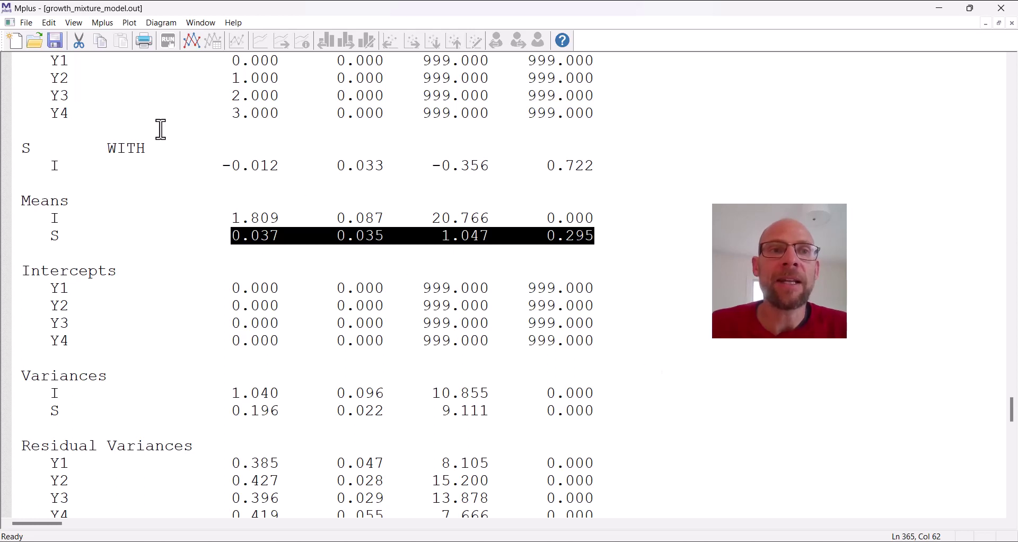
Choose the Estimated means, medians, modes, and percentiles plot from Plot > View plots
left_click(130, 23)
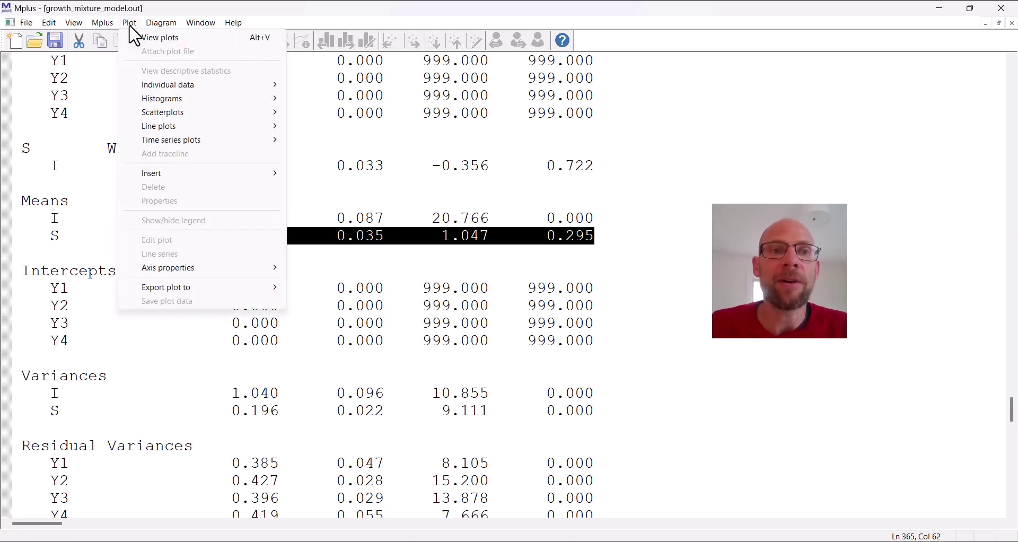
left_click(162, 38)
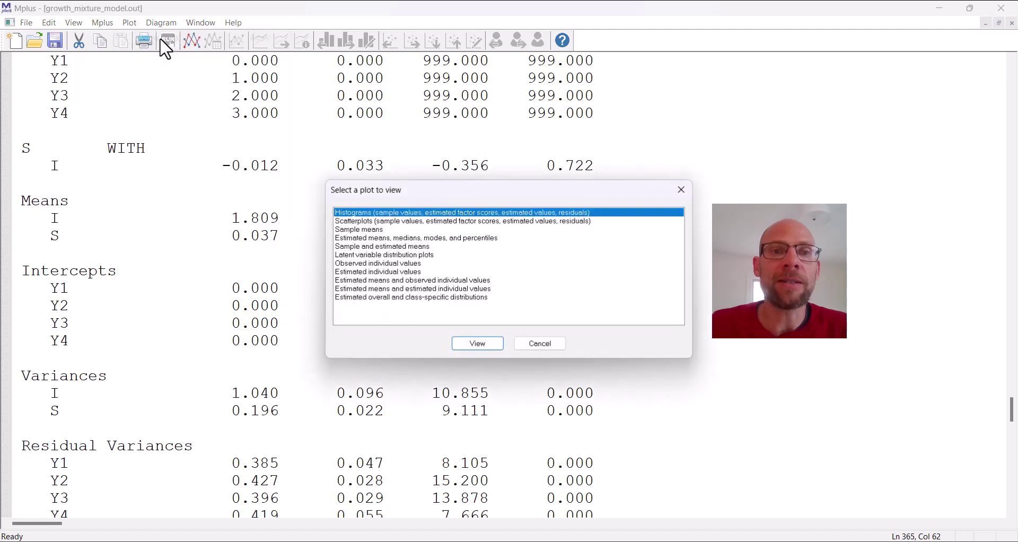
left_click(372, 240)
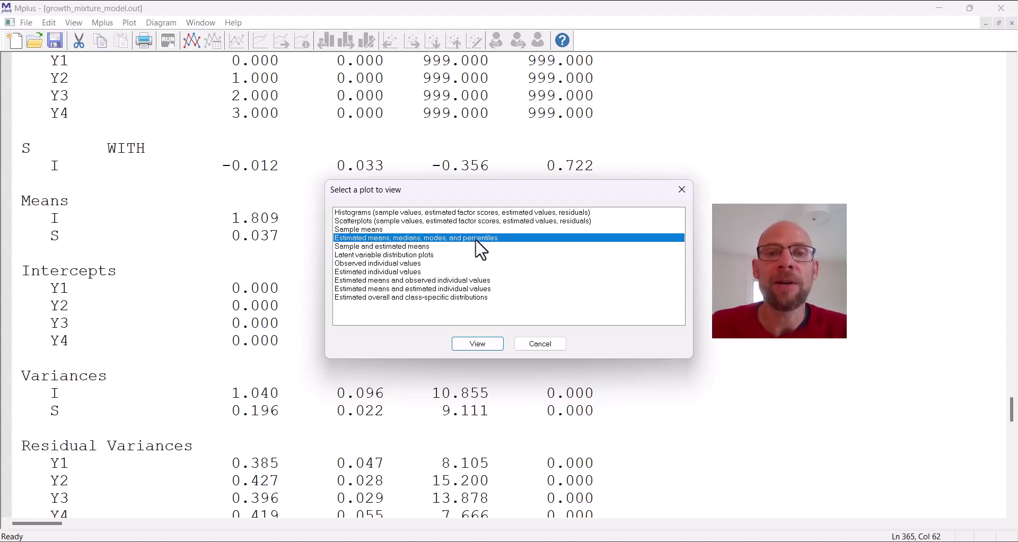
left_click(480, 345)
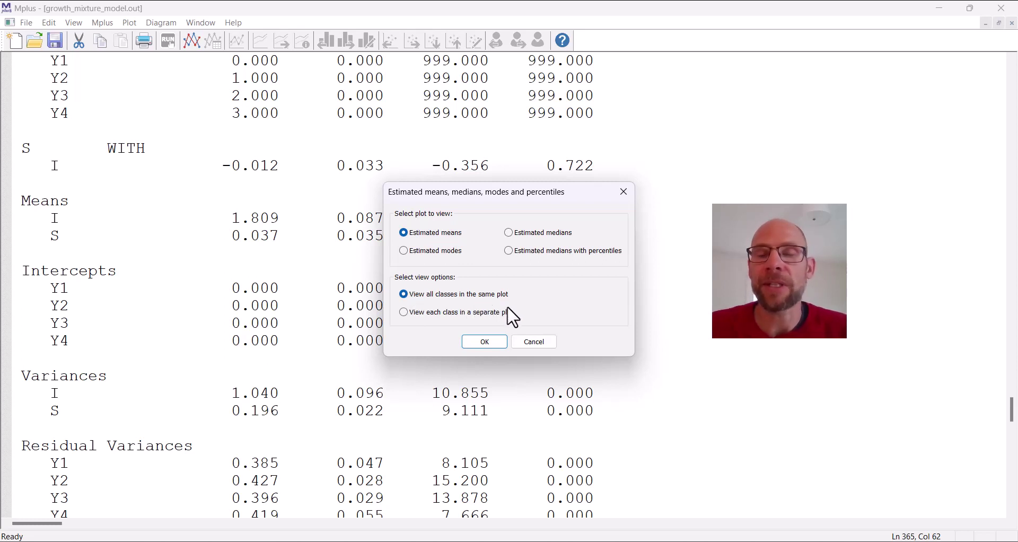
Plot estimated means for all classes together: Class 1 48.5%, Class 2 11.1%, Class 3 40.4%
left_click(494, 343)
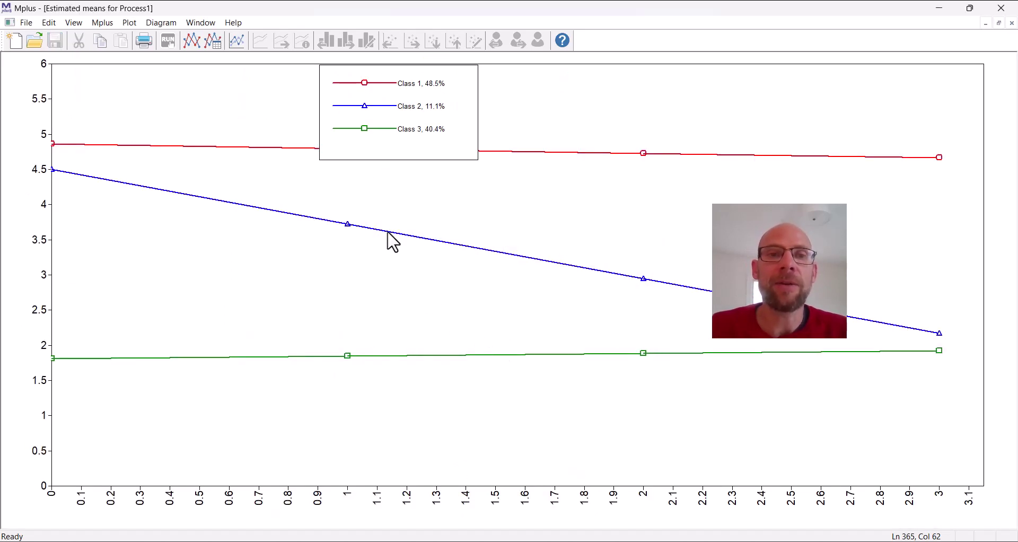